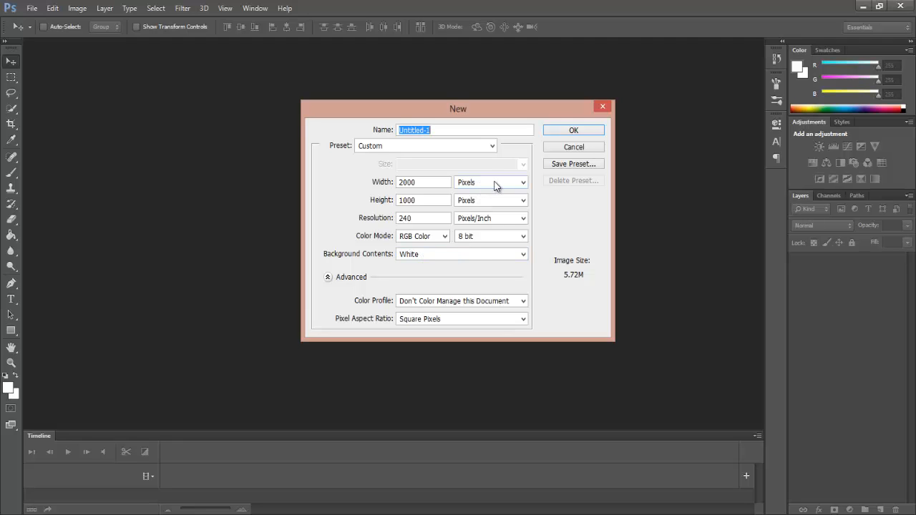
# - Create a 2000 × 1000 pixel, 240 pixels/inch RGB document and fill its white background with grey #bbbbbb
pyautogui.click(570, 131)
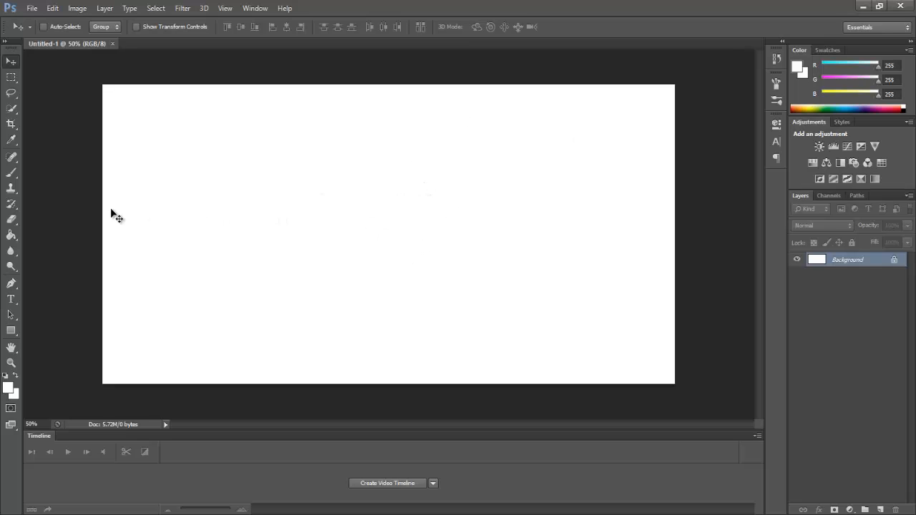
pyautogui.click(9, 237)
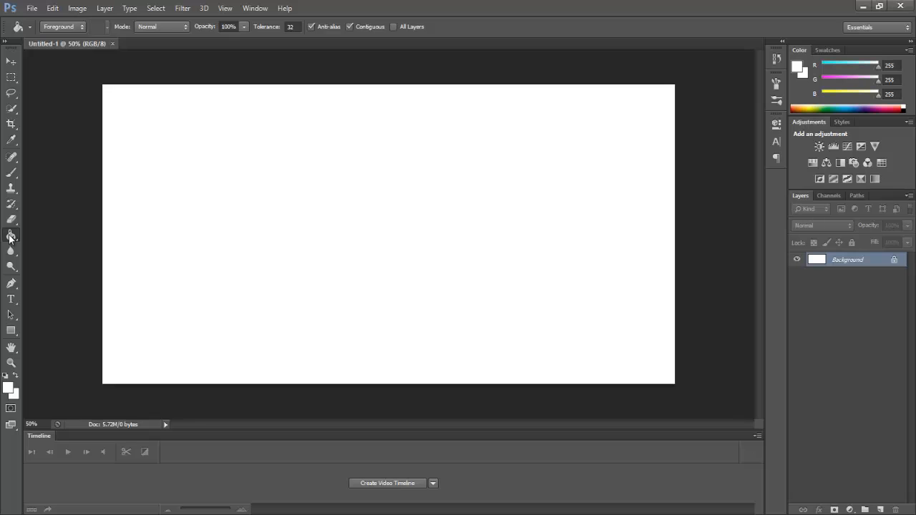
pyautogui.click(12, 390)
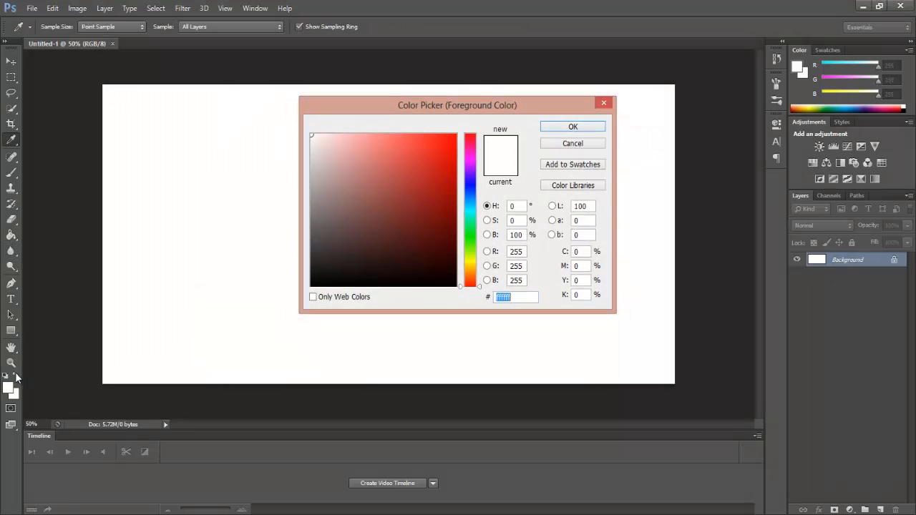
pyautogui.click(302, 178)
pyautogui.moveTo(301, 178); pyautogui.dragTo(301, 175)
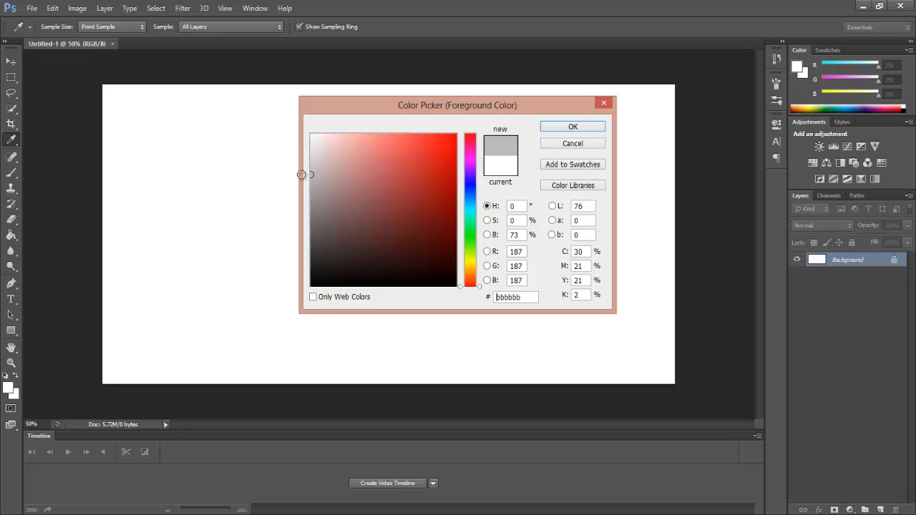
pyautogui.press('g')
pyautogui.click(569, 128)
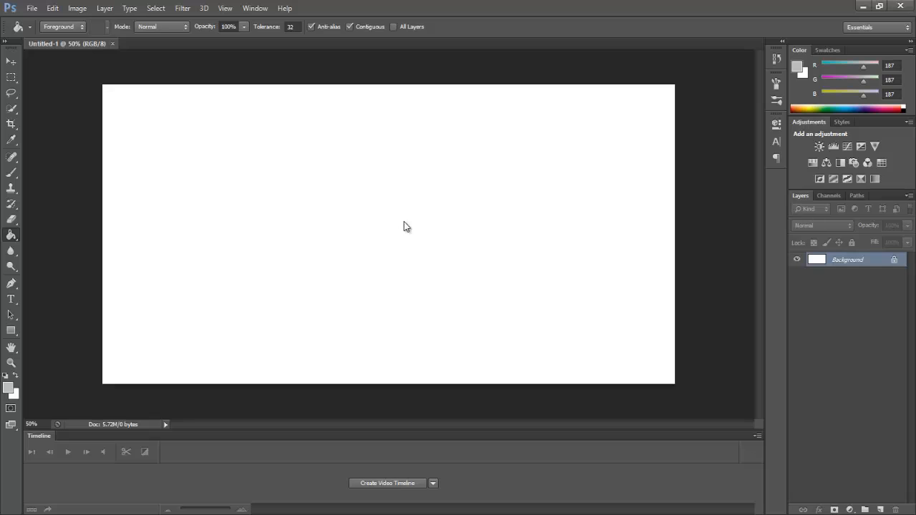
pyautogui.click(415, 202)
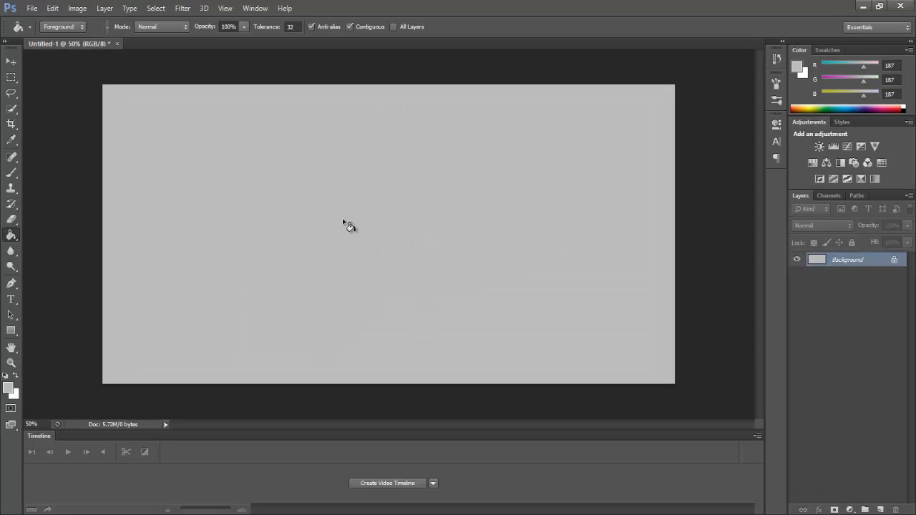
# - Draw three black rectangles: a square about 250 px, one about 420 × 208 px below it, and a 48 × 504 px vertical bar to their left
pyautogui.click(12, 331)
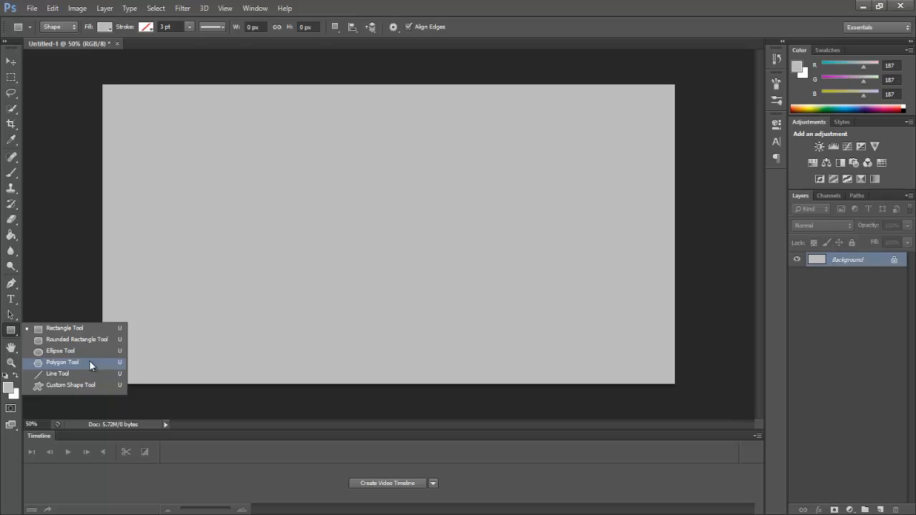
pyautogui.click(65, 328)
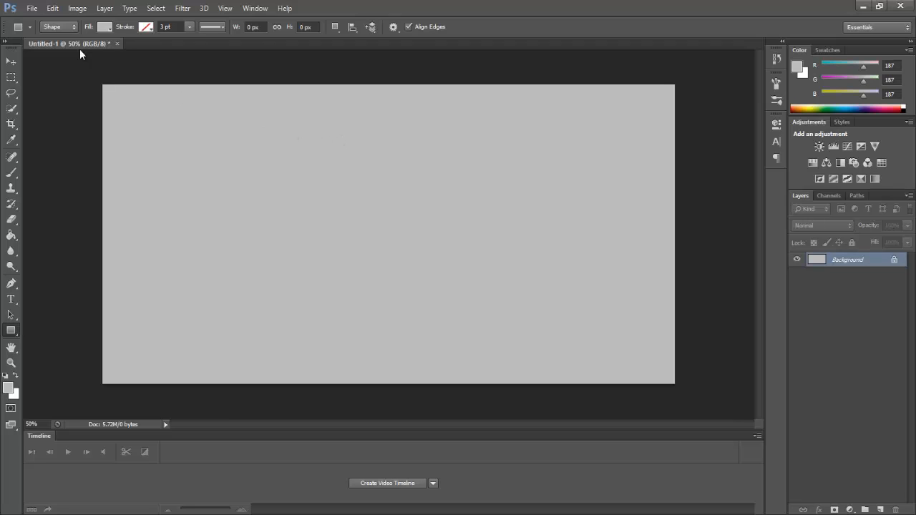
pyautogui.click(101, 27)
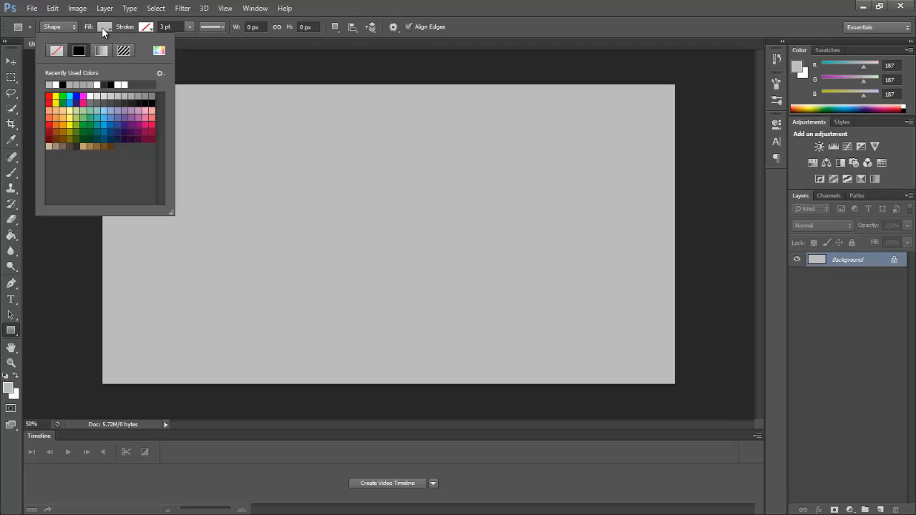
pyautogui.click(151, 102)
pyautogui.click(104, 26)
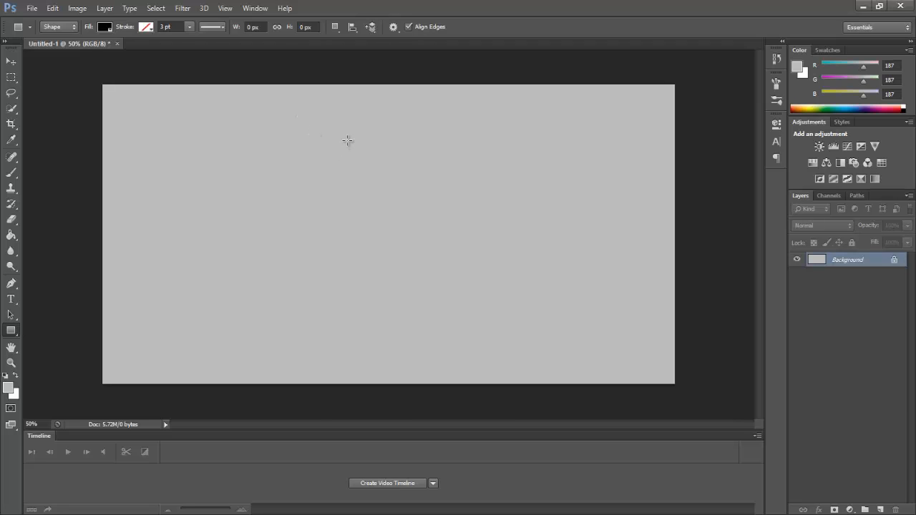
pyautogui.moveTo(347, 140); pyautogui.dragTo(454, 213)
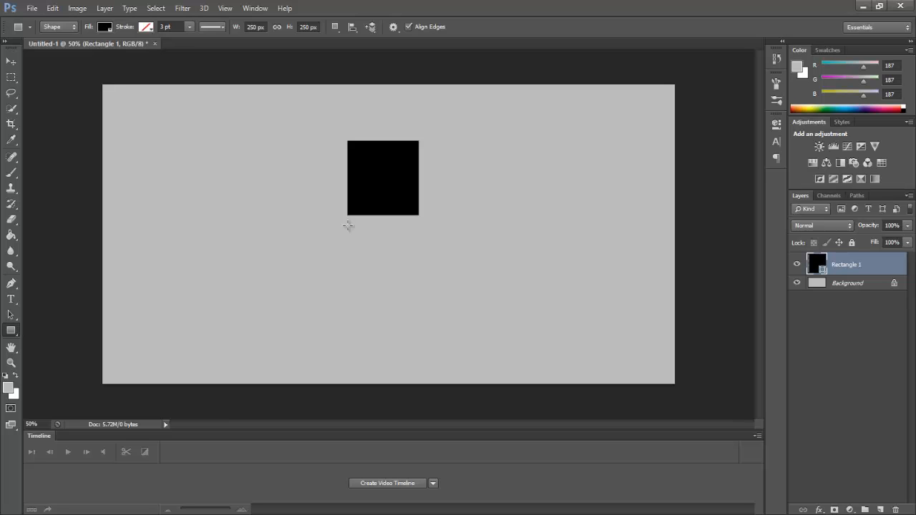
pyautogui.moveTo(348, 225); pyautogui.dragTo(467, 286)
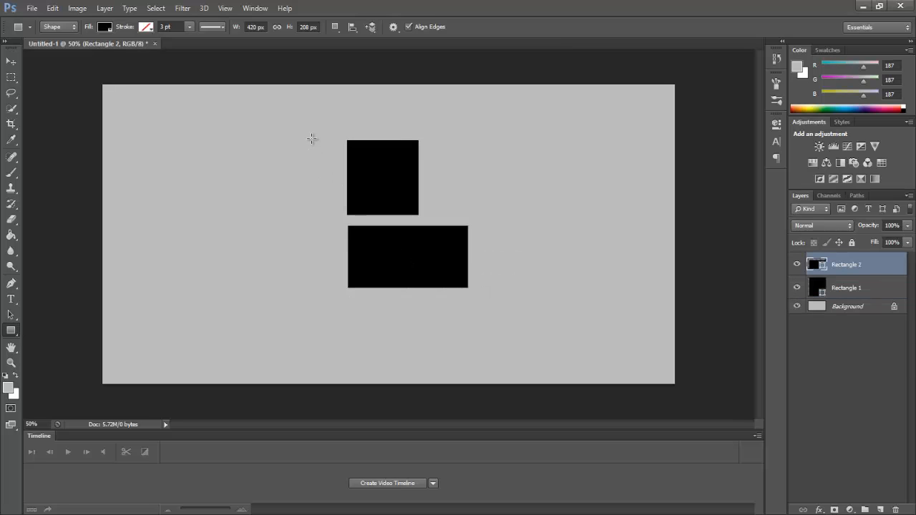
pyautogui.moveTo(318, 138); pyautogui.dragTo(330, 288)
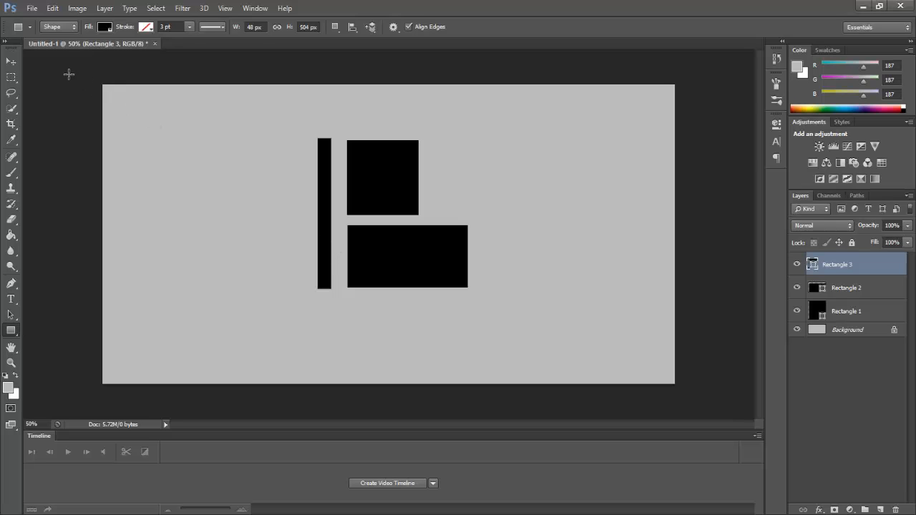
# - Show the rulers and place horizontal guides at the bar's top and bottom edges and a vertical guide at the square's left edge
pyautogui.click(12, 62)
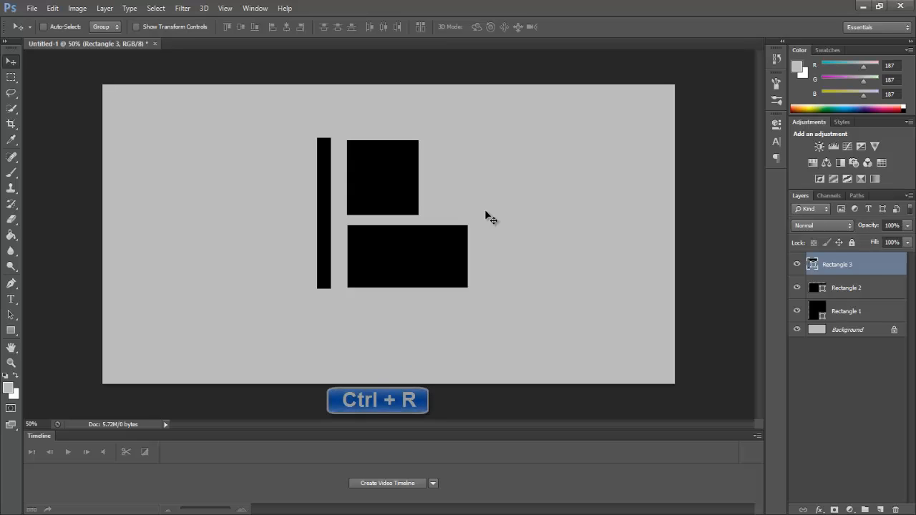
pyautogui.hotkey('ctrl', 'r')
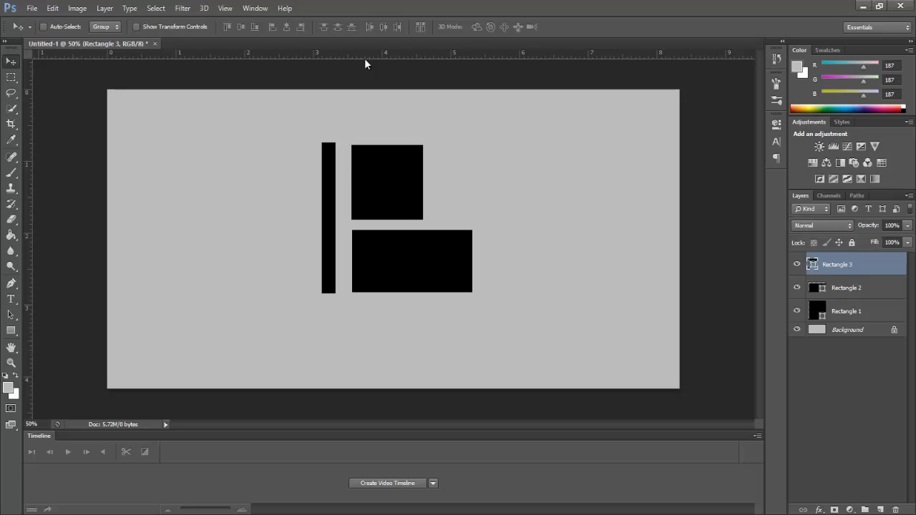
pyautogui.moveTo(365, 56); pyautogui.dragTo(370, 147)
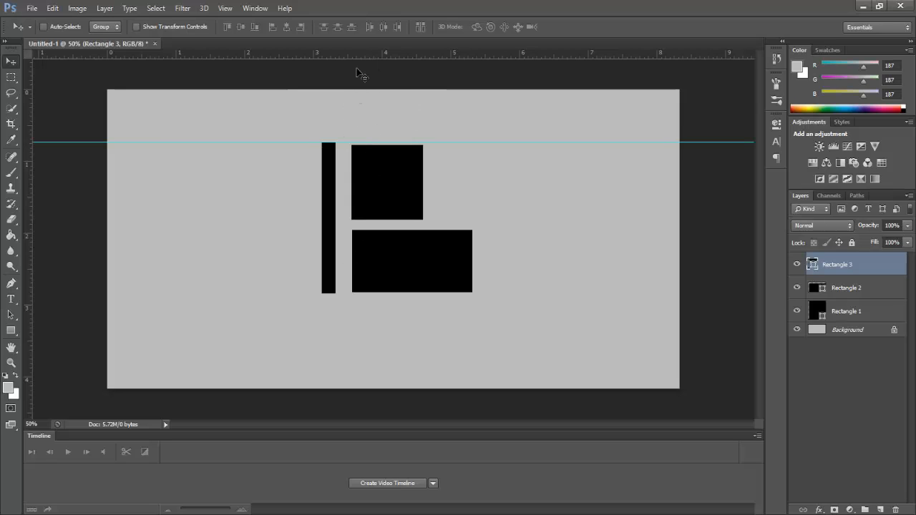
pyautogui.moveTo(356, 55); pyautogui.dragTo(365, 294)
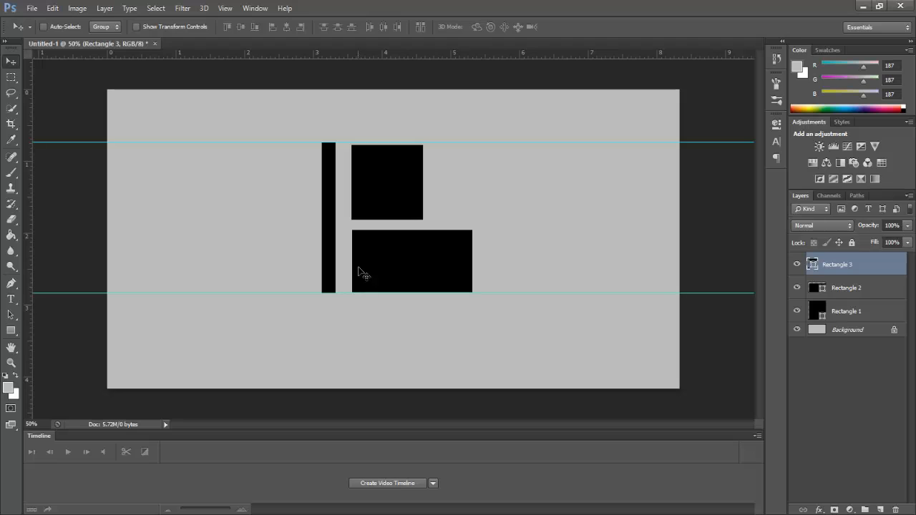
pyautogui.moveTo(29, 195); pyautogui.dragTo(351, 223)
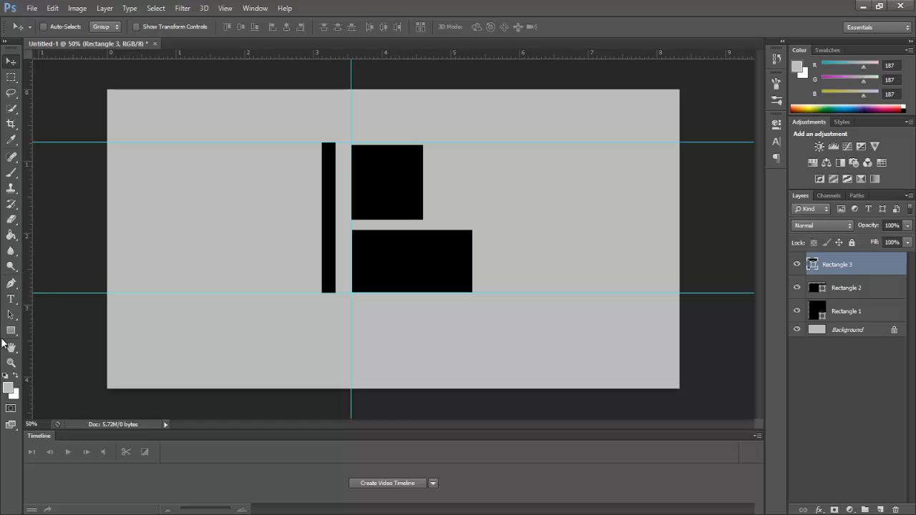
# - Free-transform the vertical bar to fit between the two horizontal guides and move it closer to the other two rectangles
pyautogui.click(11, 362)
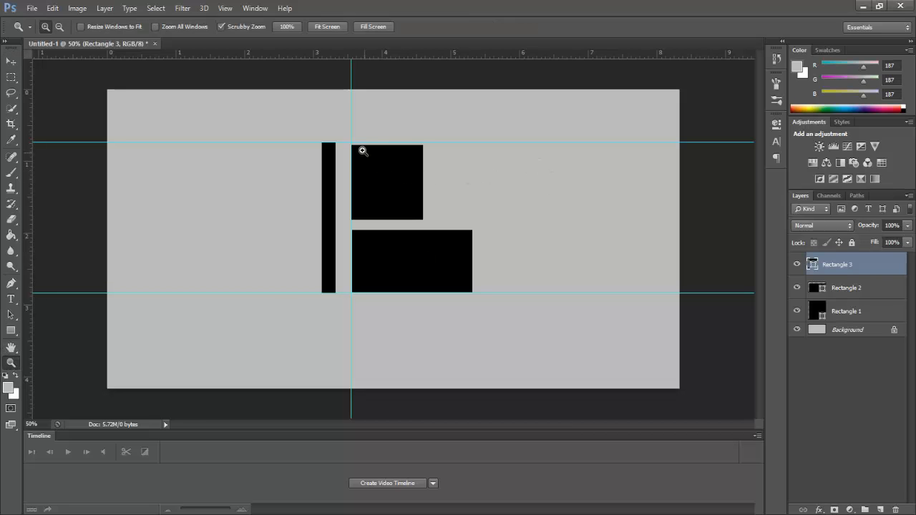
pyautogui.moveTo(376, 157); pyautogui.dragTo(408, 179)
pyautogui.moveTo(564, 192); pyautogui.dragTo(526, 187)
pyautogui.scroll(-3, 759, 188)
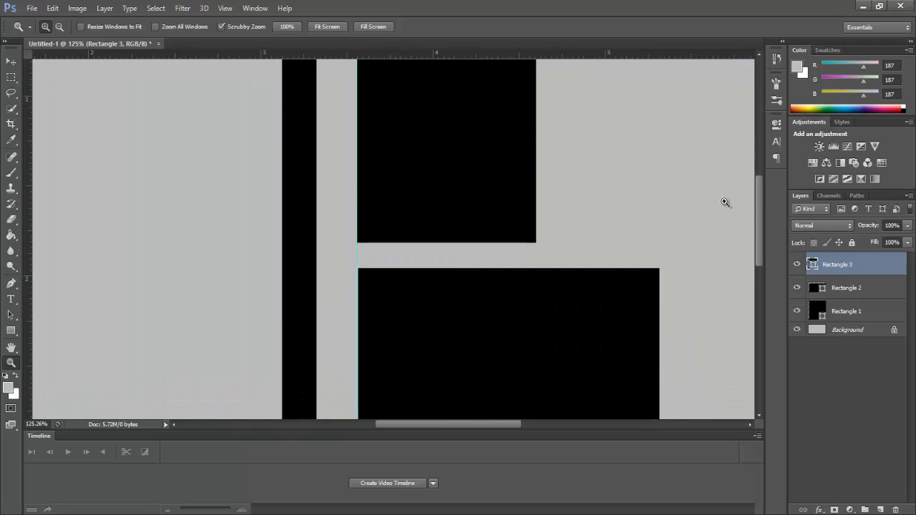
pyautogui.moveTo(569, 238); pyautogui.dragTo(546, 237)
pyautogui.click(11, 61)
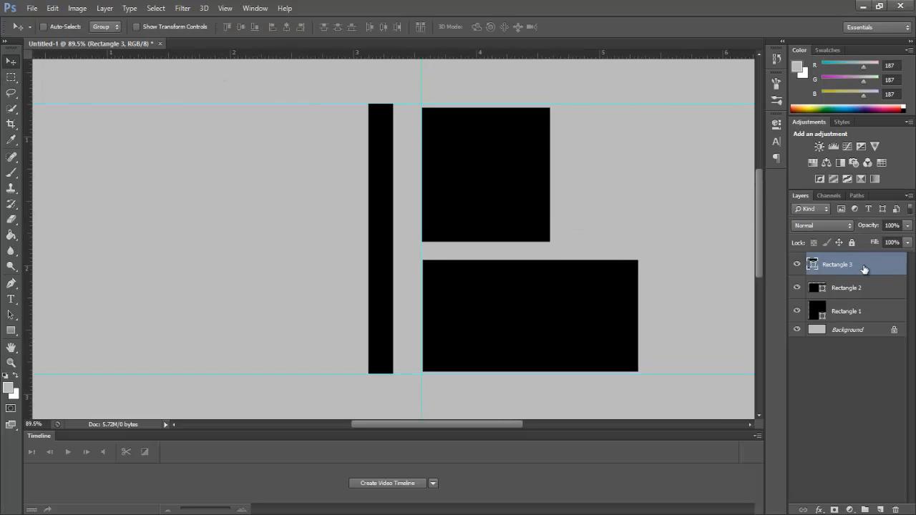
pyautogui.hotkey('ctrl', 't')
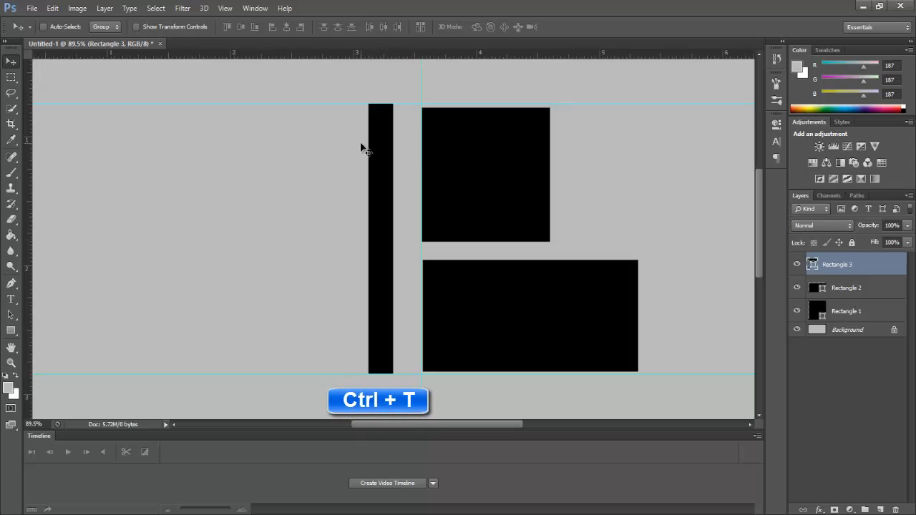
pyautogui.hotkey('ctrl', 't')
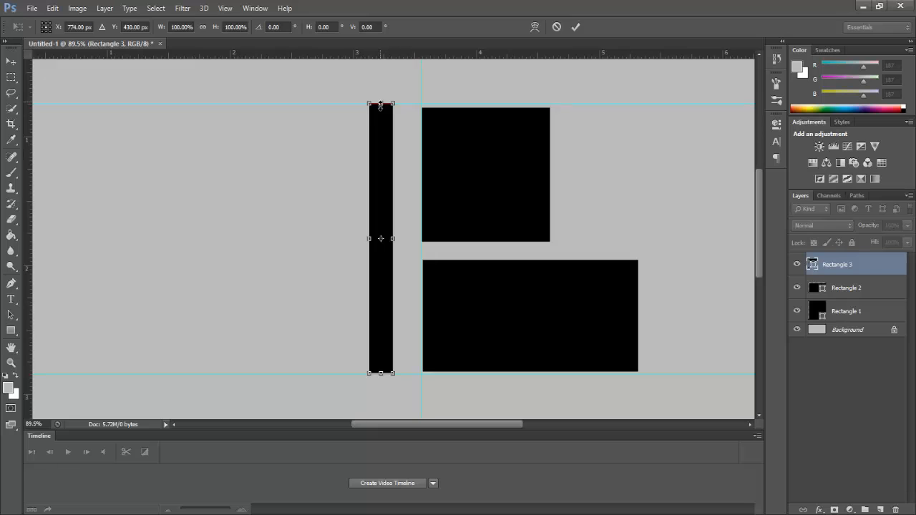
pyautogui.moveTo(380, 105)
pyautogui.mouseDown()
pyautogui.moveTo(380, 113)
pyautogui.moveTo(378, 100)
pyautogui.mouseUp()
pyautogui.moveTo(380, 377); pyautogui.dragTo(380, 372)
pyautogui.press('Return')
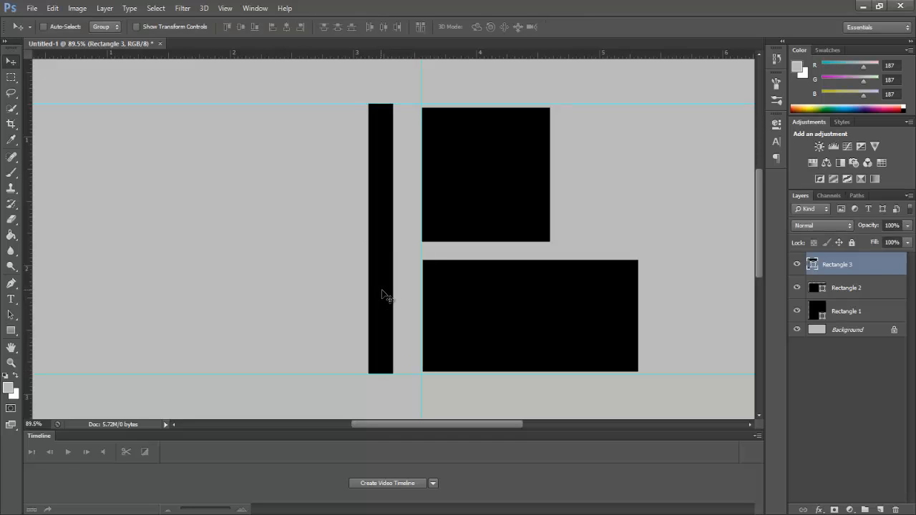
pyautogui.moveTo(382, 296); pyautogui.dragTo(398, 295)
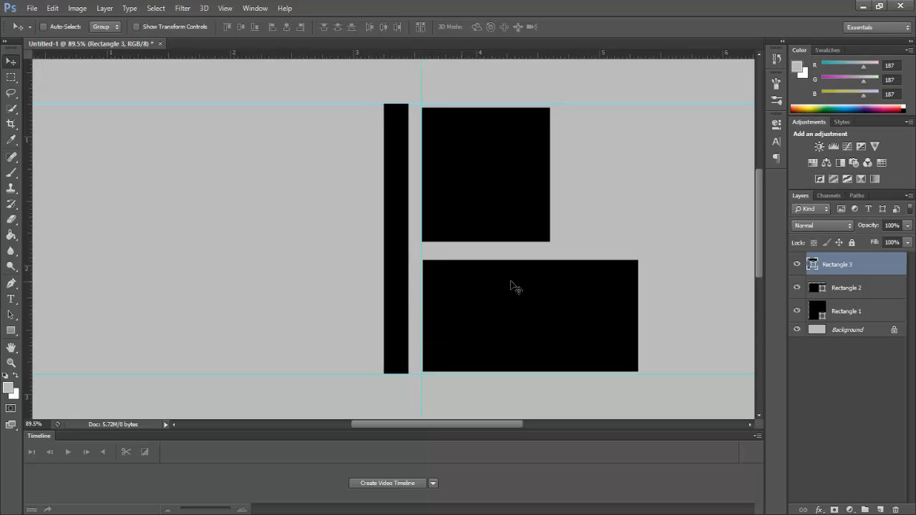
# - Free-transform the lower rectangle to meet the vertical and bottom guides, scaling it to 81.90% width and 105.29% height
pyautogui.click(861, 292)
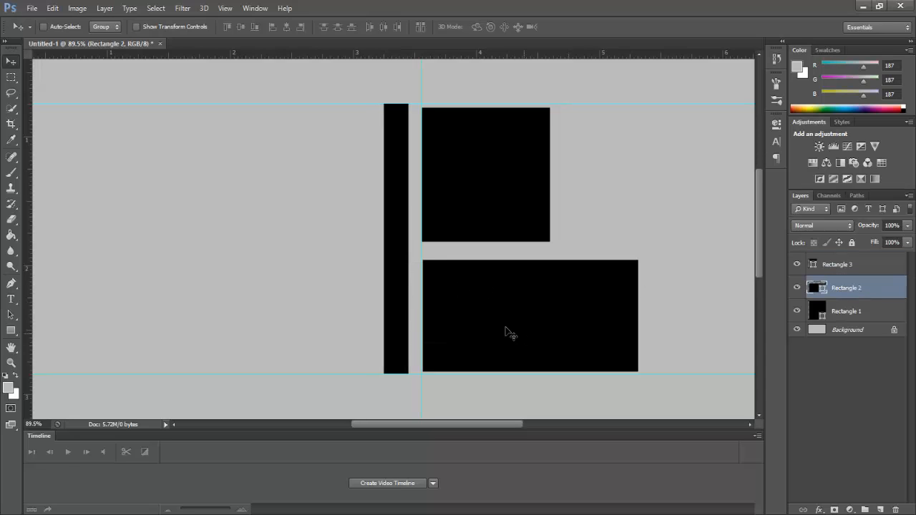
pyautogui.hotkey('ctrl', 't')
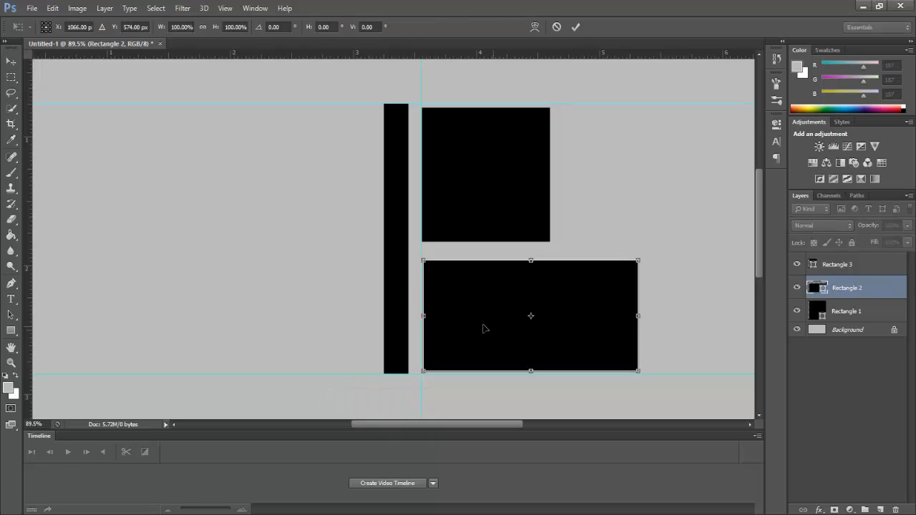
pyautogui.moveTo(419, 316); pyautogui.dragTo(417, 315)
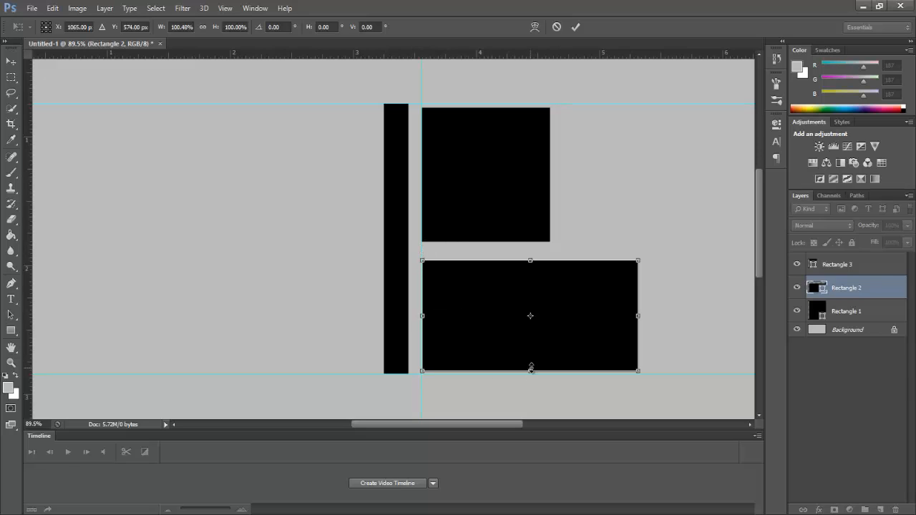
pyautogui.moveTo(531, 370); pyautogui.dragTo(531, 373)
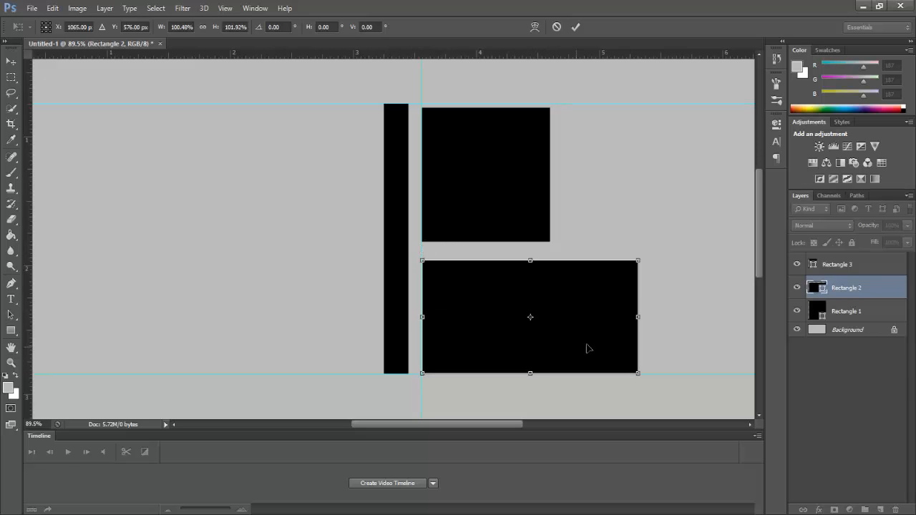
pyautogui.moveTo(633, 317); pyautogui.dragTo(600, 320)
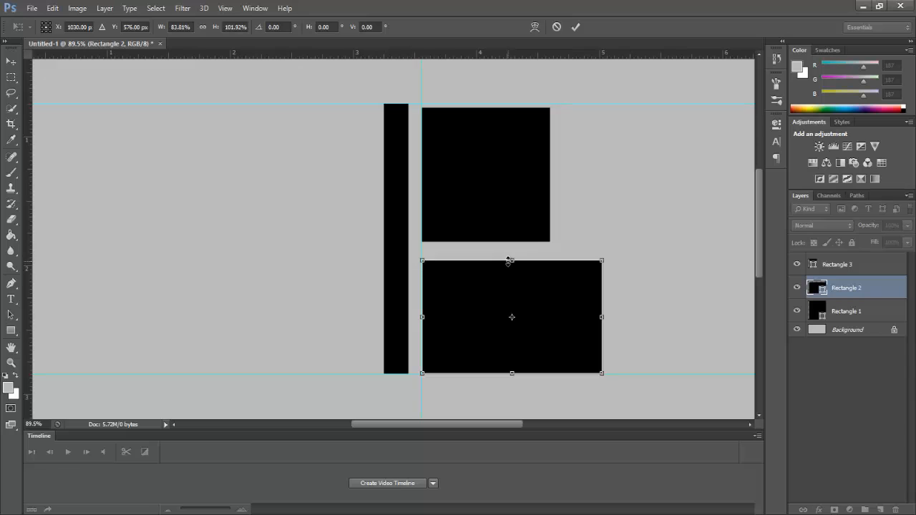
pyautogui.moveTo(510, 260); pyautogui.dragTo(507, 258)
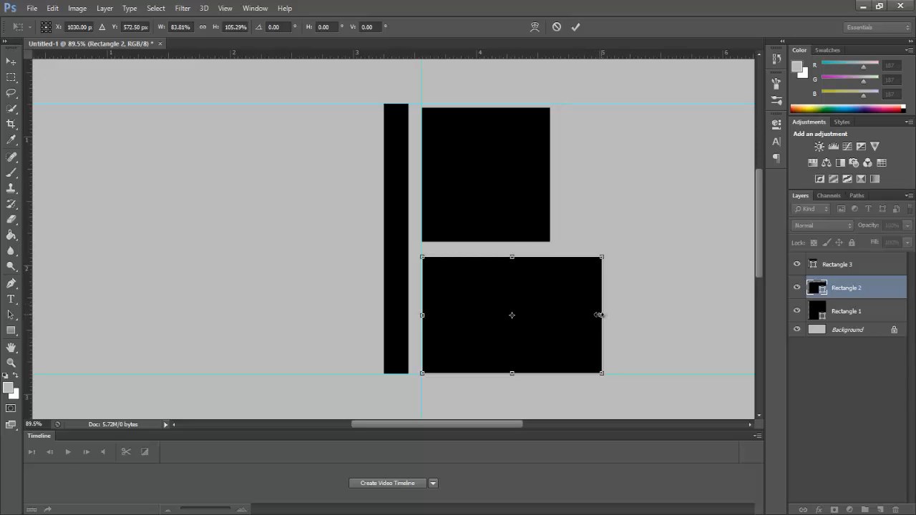
pyautogui.moveTo(599, 315); pyautogui.dragTo(597, 315)
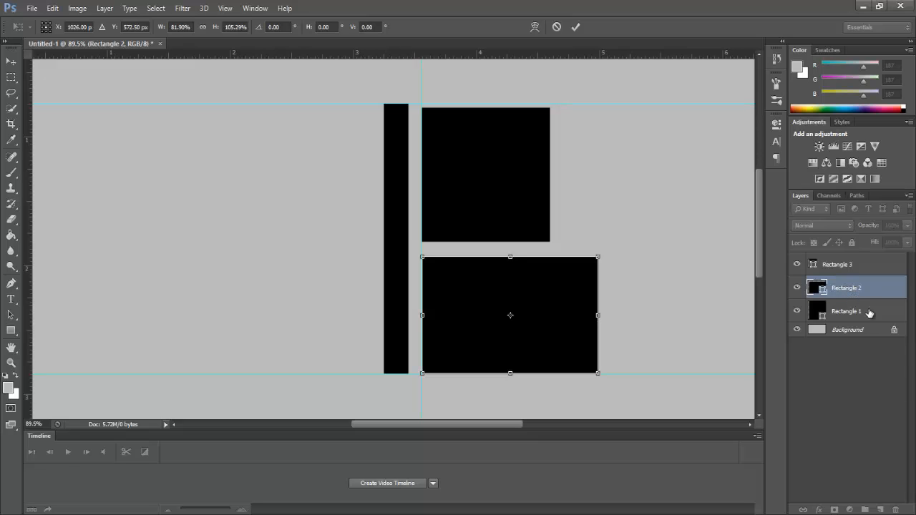
pyautogui.click(577, 27)
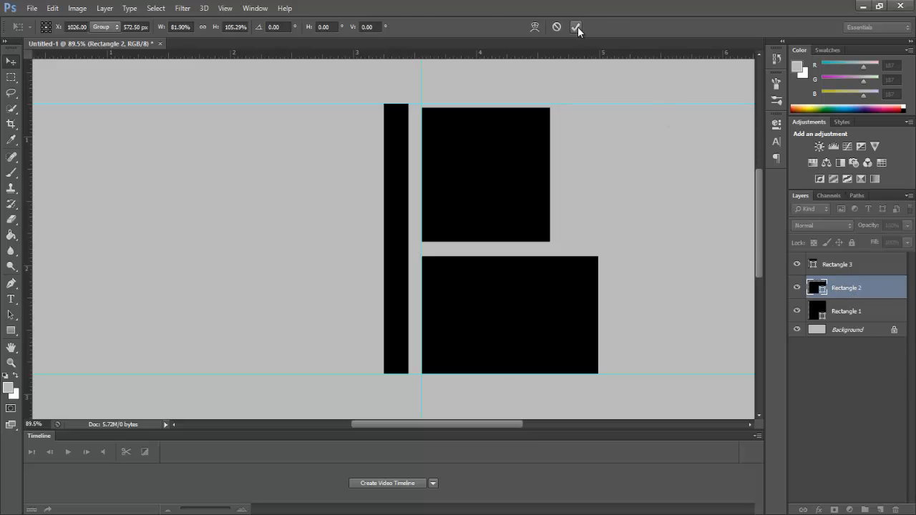
# - Move the upper square straight up until its top edge meets the top horizontal guide
pyautogui.click(878, 317)
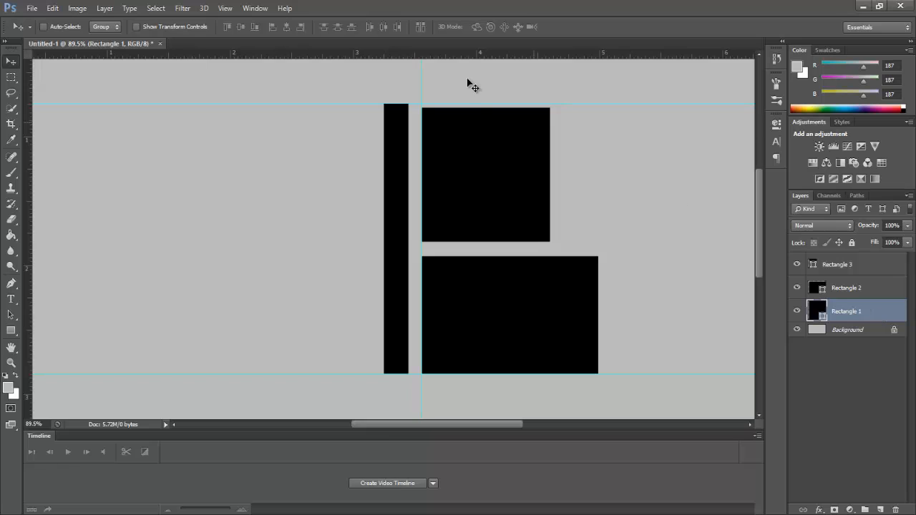
pyautogui.hotkey('ctrl', 't')
pyautogui.hotkey('ctrl', 't')
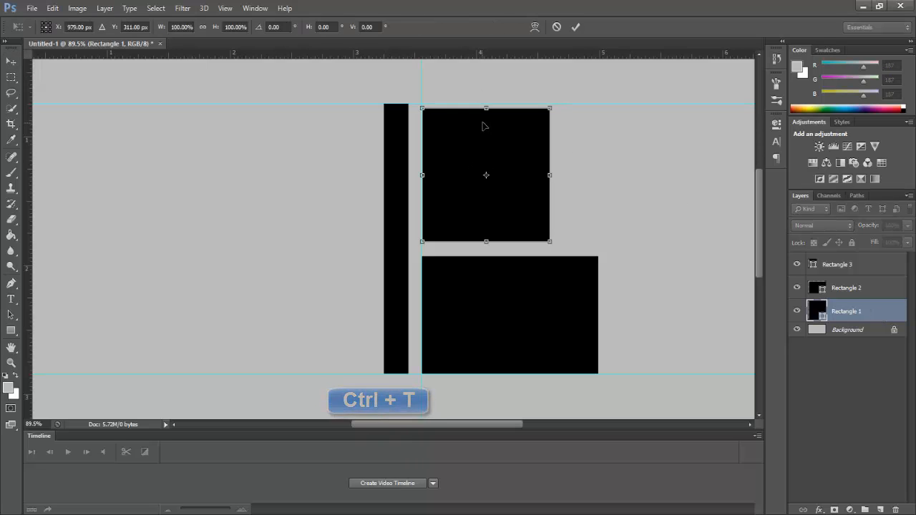
pyautogui.press('Return')
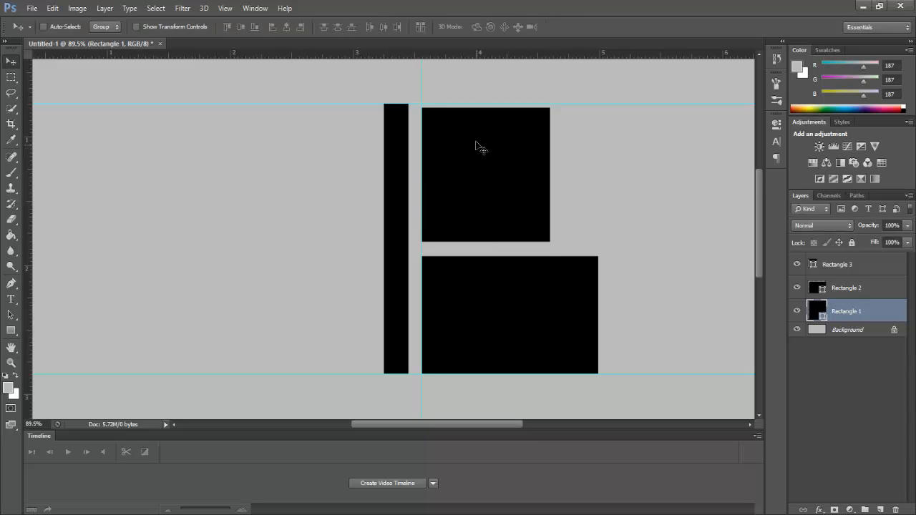
pyautogui.moveTo(476, 152); pyautogui.dragTo(476, 149)
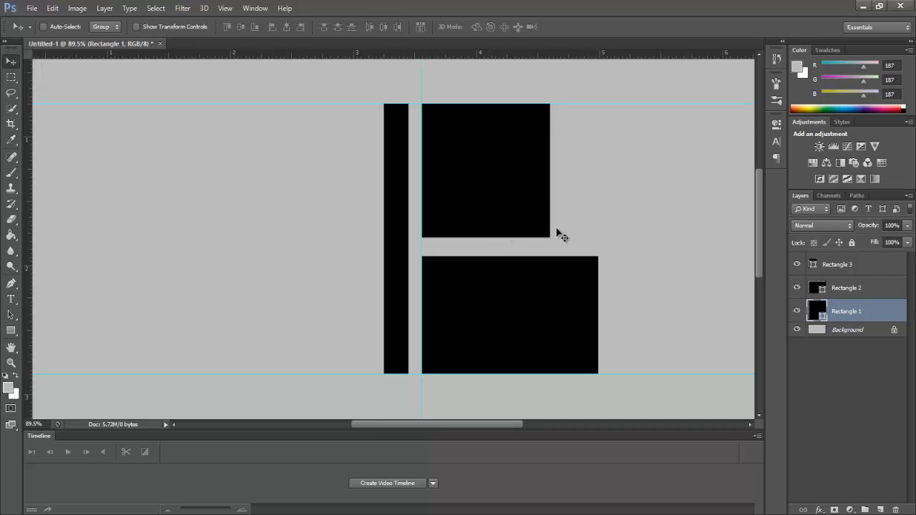
# - Free-transform the lower rectangle, raising its top edge to 103.65% height to narrow the gap below the square
pyautogui.click(879, 290)
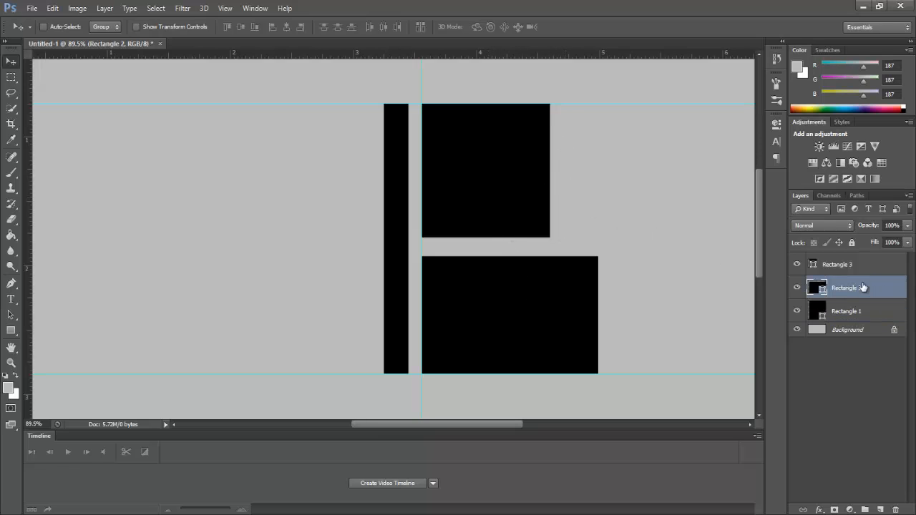
pyautogui.hotkey('ctrl', 't')
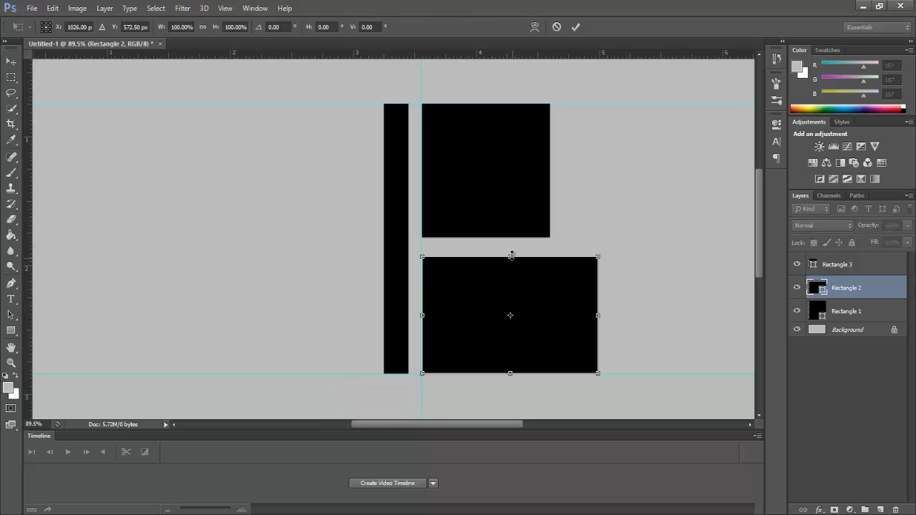
pyautogui.moveTo(510, 256); pyautogui.dragTo(510, 253)
pyautogui.moveTo(510, 254); pyautogui.dragTo(510, 252)
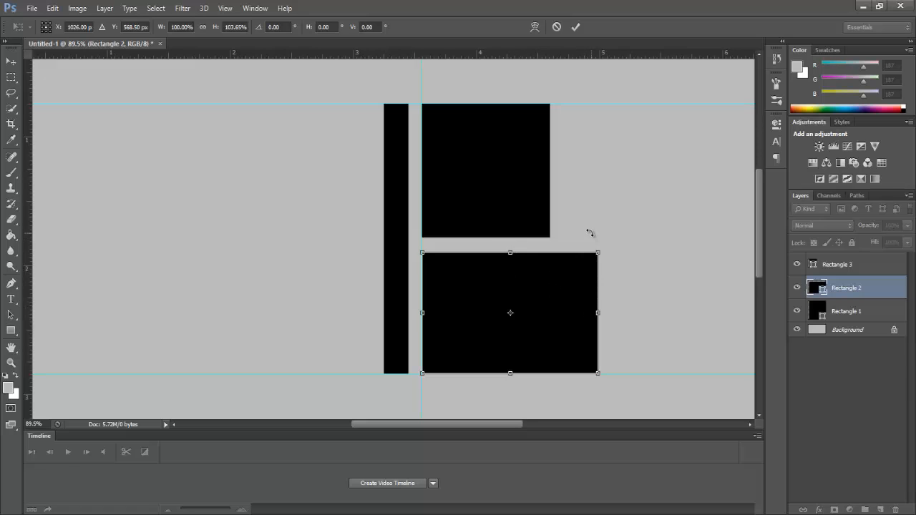
pyautogui.click(577, 27)
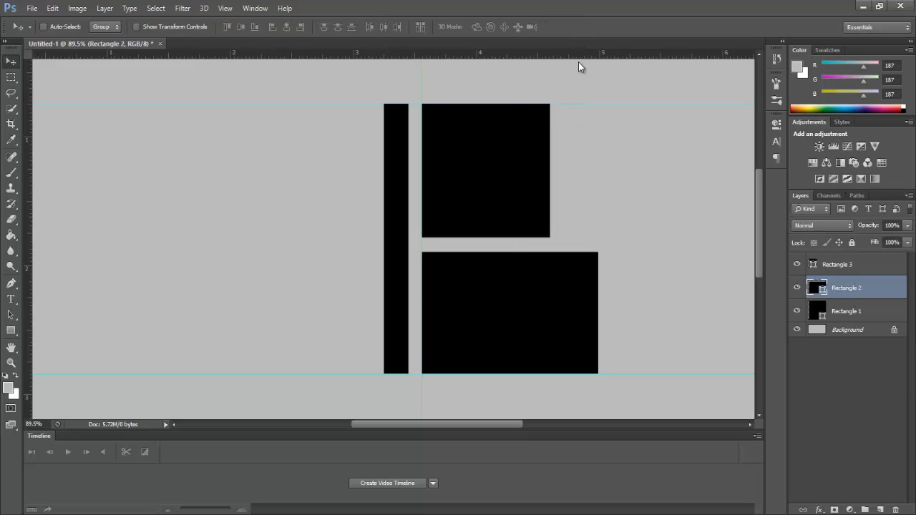
# - Remove both horizontal guides and the vertical guide from the canvas
pyautogui.rightClick(222, 247)
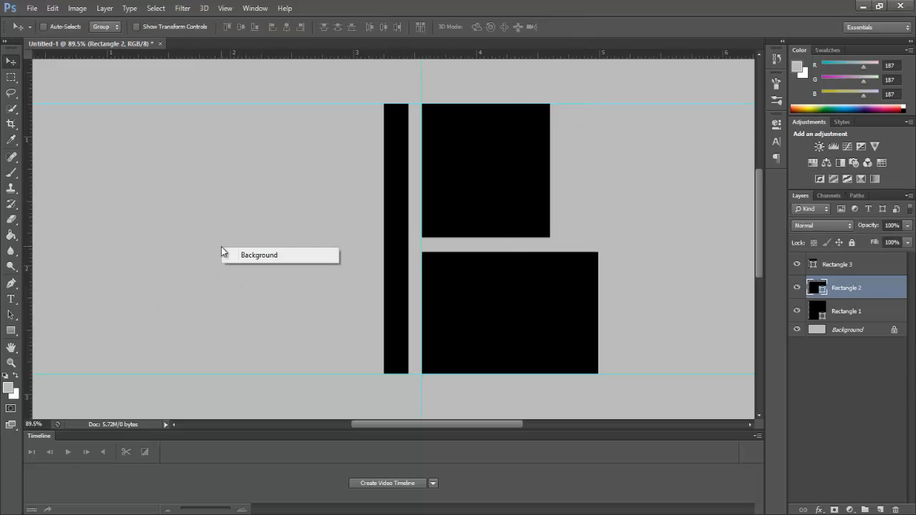
pyautogui.click(11, 362)
pyautogui.click(11, 362)
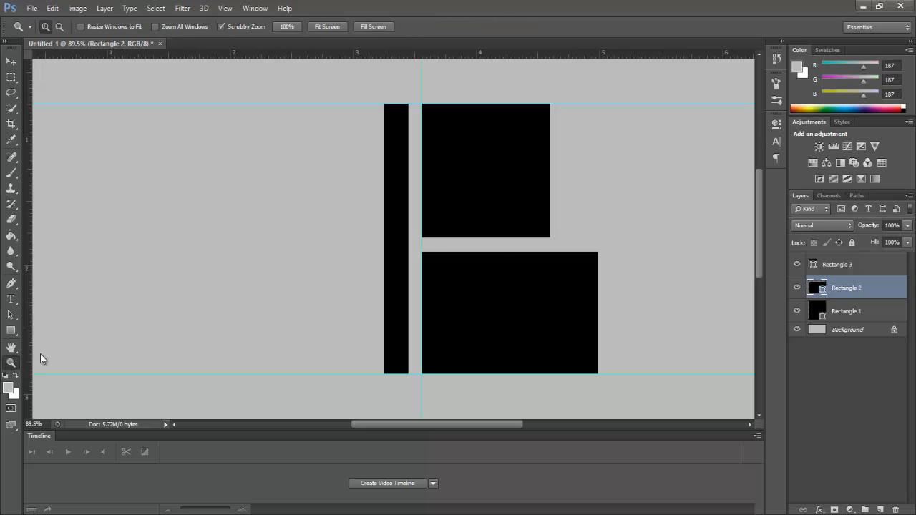
pyautogui.rightClick(340, 192)
pyautogui.click(365, 197)
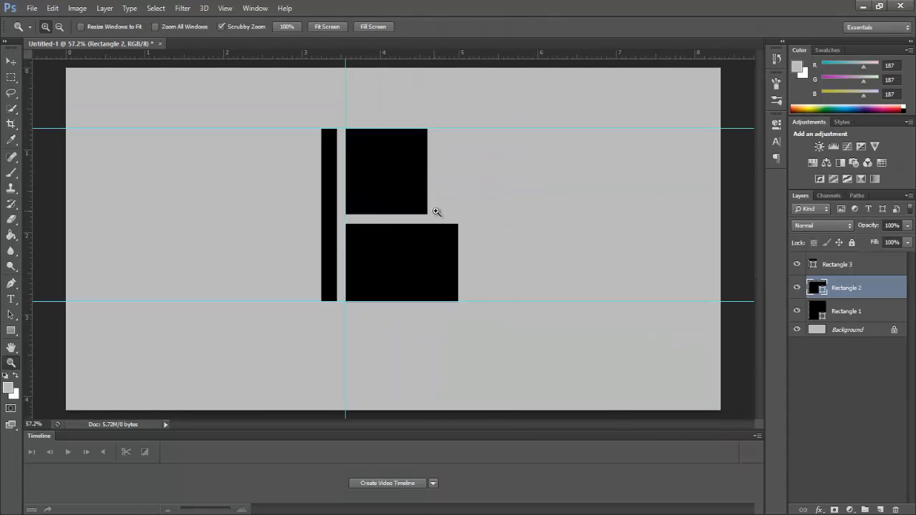
pyautogui.click(10, 63)
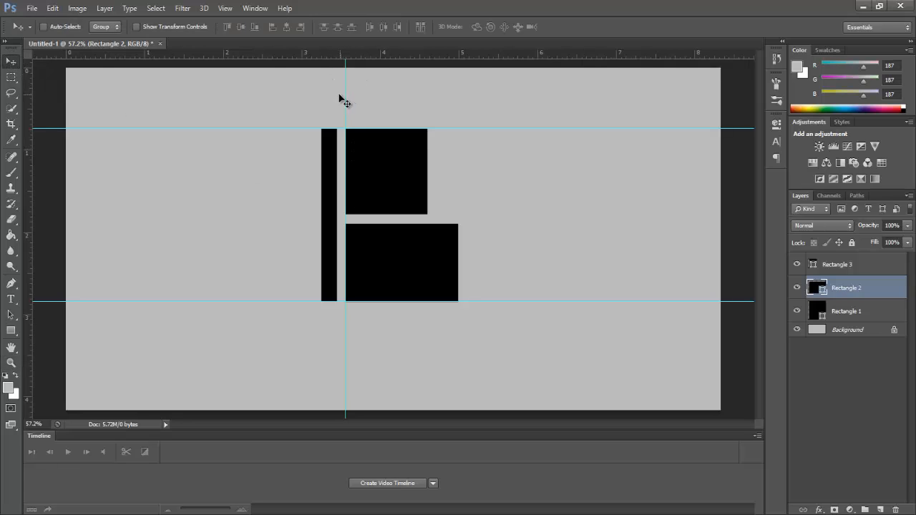
pyautogui.moveTo(263, 129); pyautogui.dragTo(262, 57)
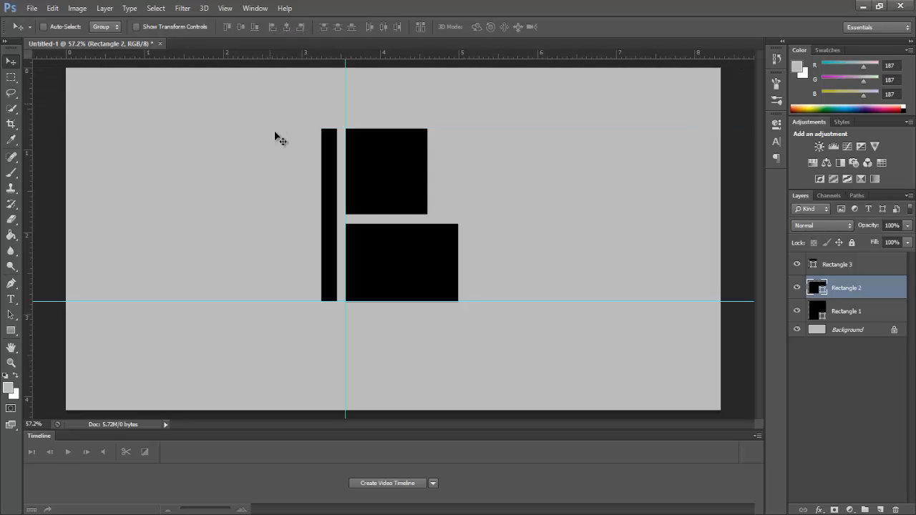
pyautogui.moveTo(274, 300); pyautogui.dragTo(280, 59)
pyautogui.moveTo(347, 384); pyautogui.dragTo(28, 384)
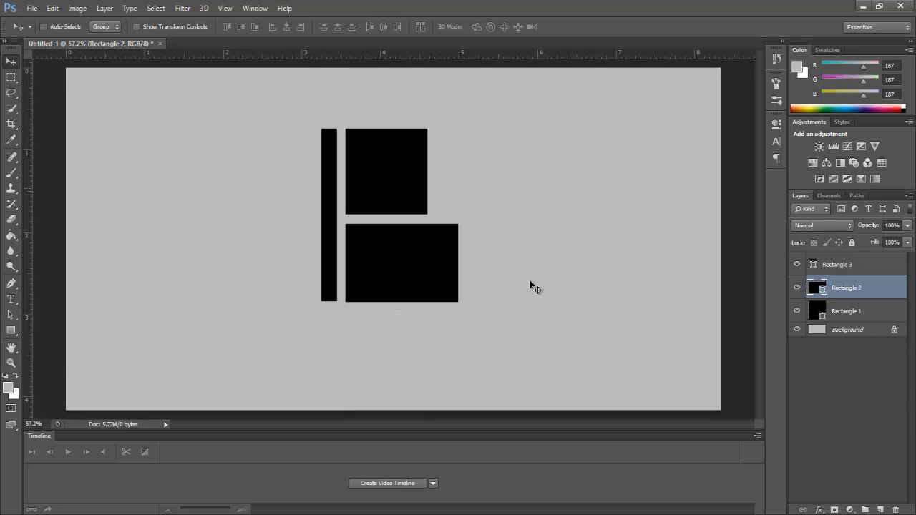
# - Add a Gradient Overlay to the upper square's layer, Rectangle 1, using the red-to-dark-red Custom preset
pyautogui.click(874, 269)
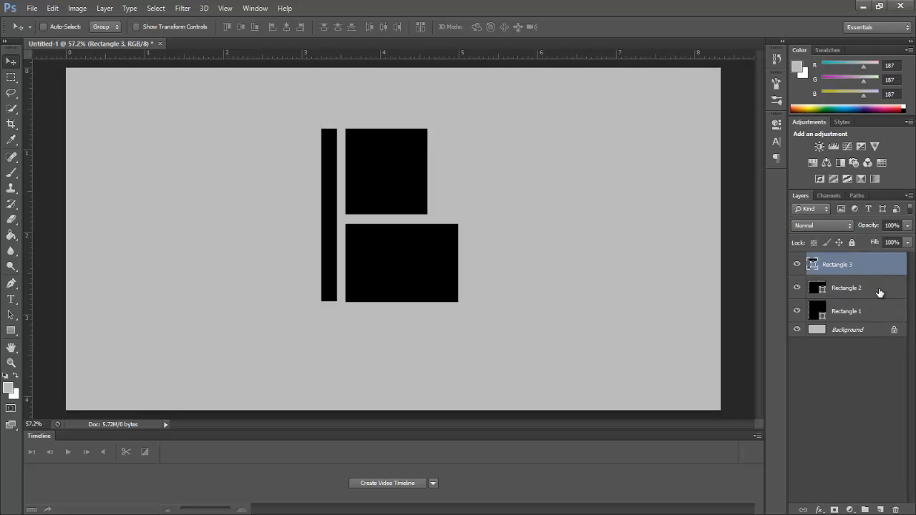
pyautogui.click(879, 295)
pyautogui.click(879, 312)
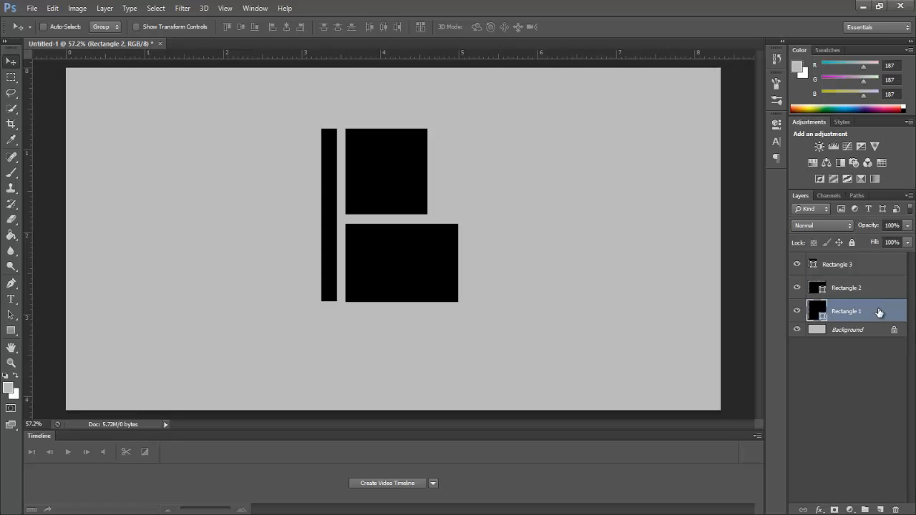
pyautogui.doubleClick(879, 312)
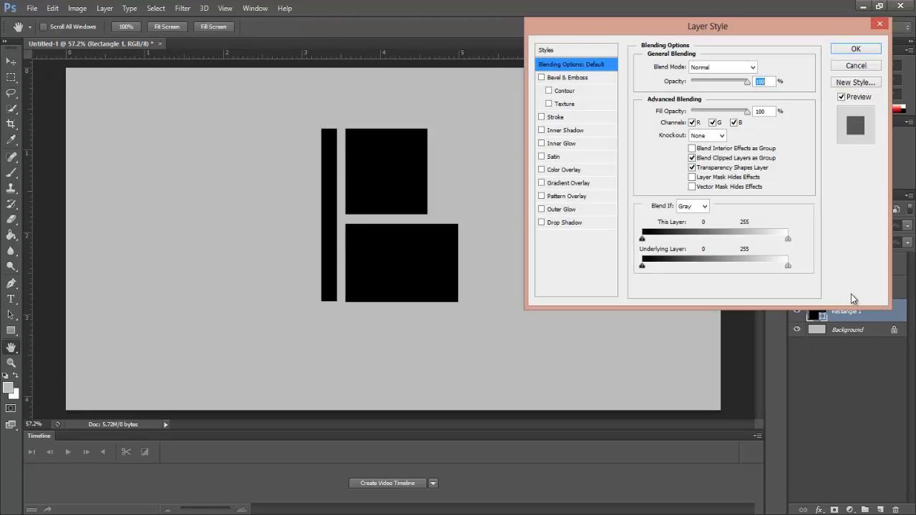
pyautogui.click(542, 183)
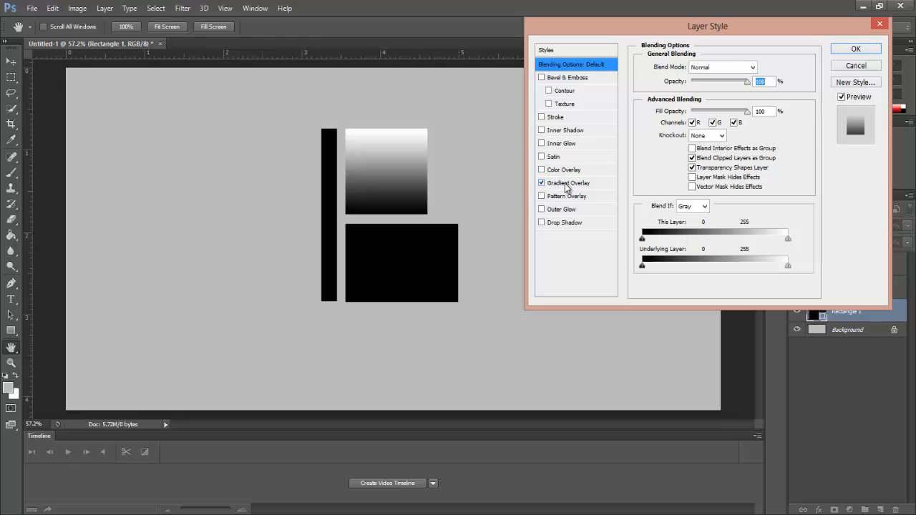
pyautogui.click(566, 184)
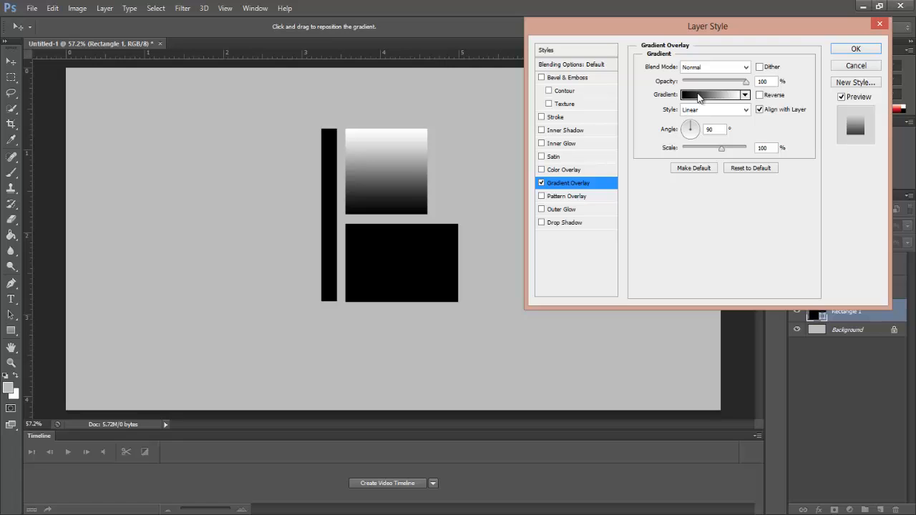
pyautogui.click(697, 96)
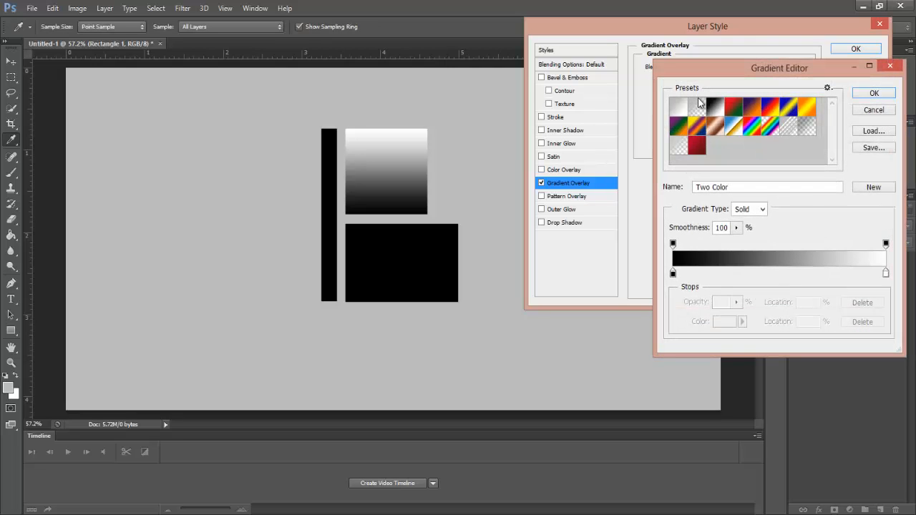
pyautogui.click(698, 146)
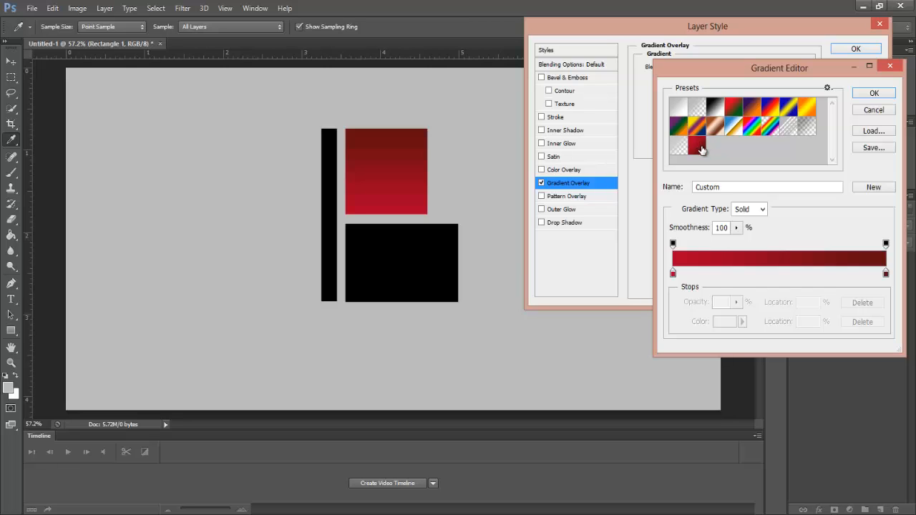
pyautogui.click(873, 94)
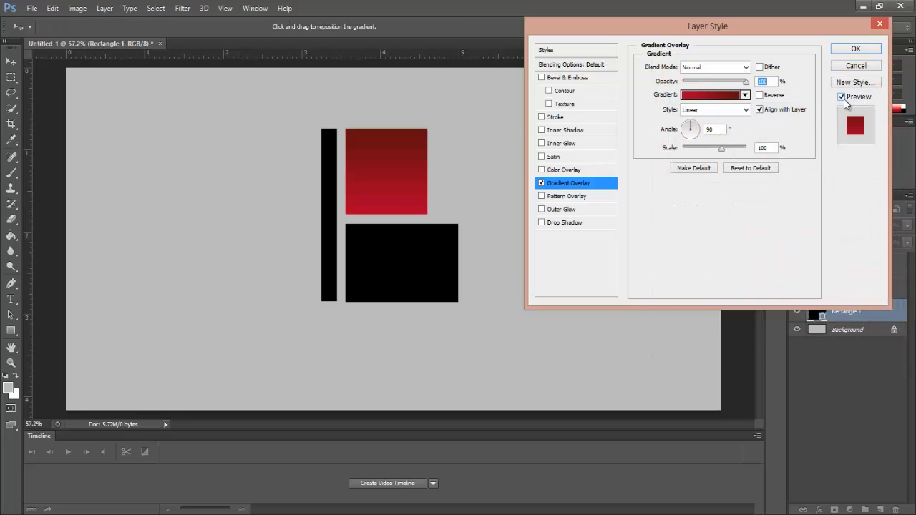
# - Angle the square's gradient overlay diagonally, from dark at its upper-left corner to bright red at its lower-right corner
pyautogui.moveTo(692, 128); pyautogui.dragTo(687, 129)
pyautogui.click(687, 129)
pyautogui.moveTo(689, 128)
pyautogui.mouseDown()
pyautogui.moveTo(701, 126)
pyautogui.moveTo(688, 129)
pyautogui.mouseUp()
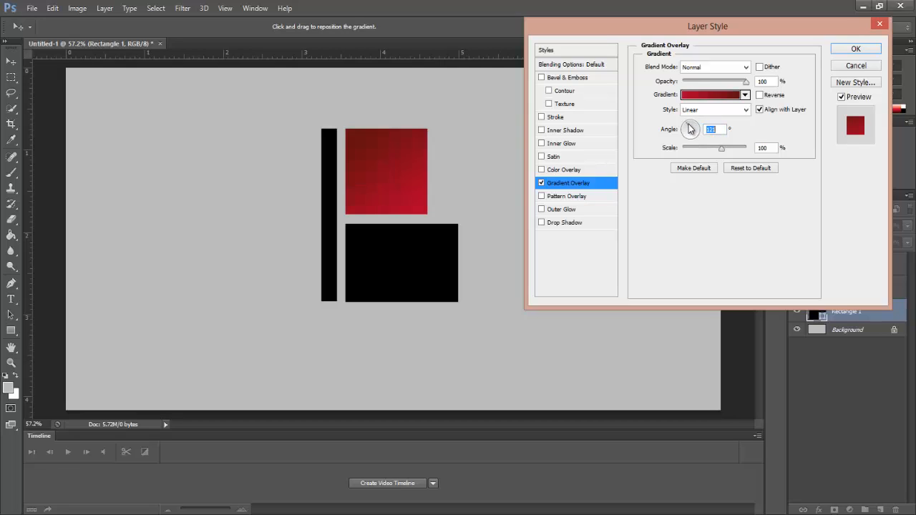
pyautogui.moveTo(688, 128); pyautogui.dragTo(702, 126)
# - Add Bevel & Emboss to the upper square with a depth of 70% and apply the layer style
pyautogui.click(541, 77)
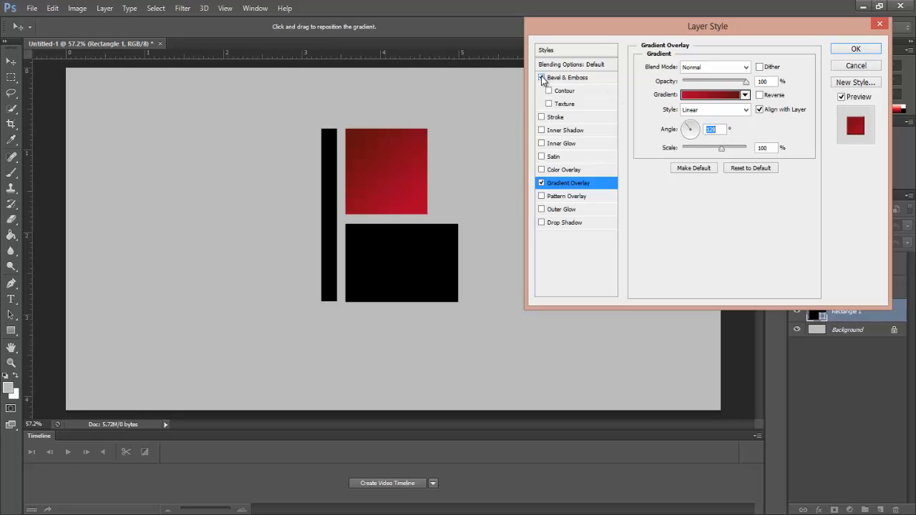
pyautogui.click(587, 77)
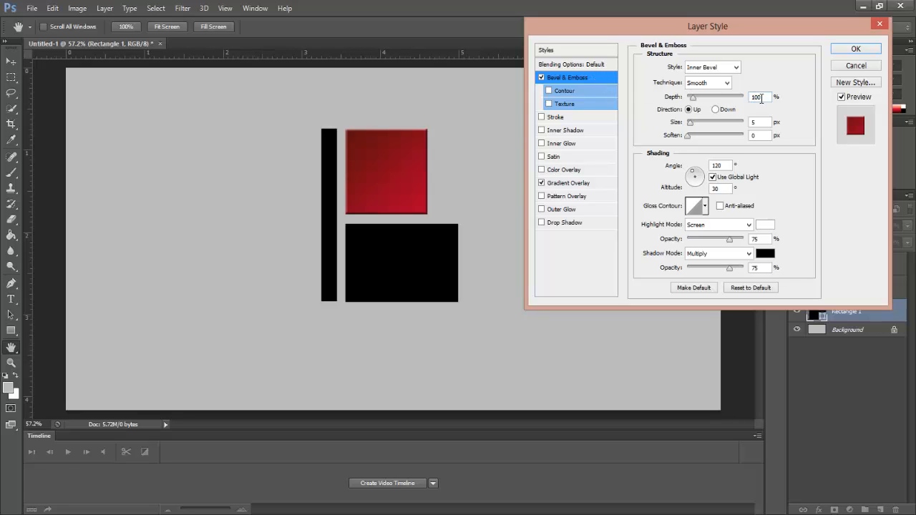
pyautogui.moveTo(762, 98); pyautogui.dragTo(743, 100)
pyautogui.write('70')
pyautogui.click(855, 48)
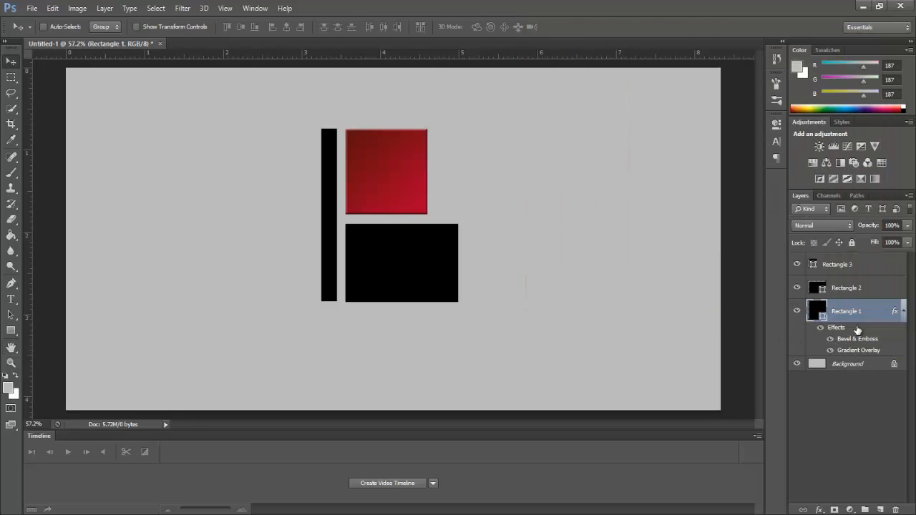
# - Add a Gradient Overlay to the lower rectangle's layer, Rectangle 2, using the red-to-dark-red Custom preset
pyautogui.click(865, 291)
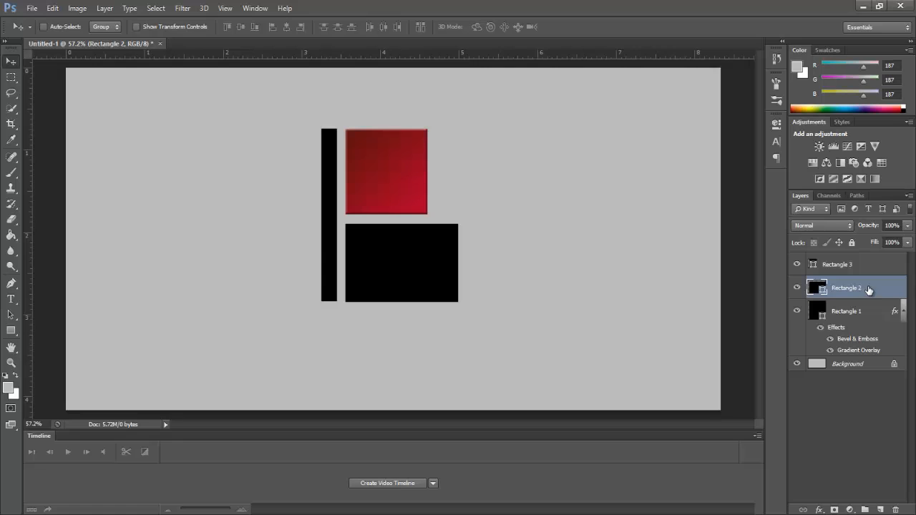
pyautogui.doubleClick(868, 289)
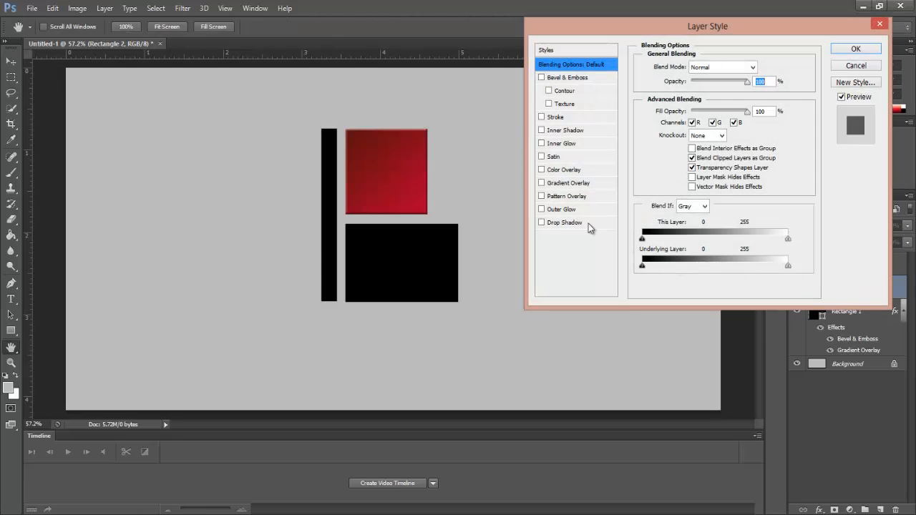
pyautogui.click(541, 183)
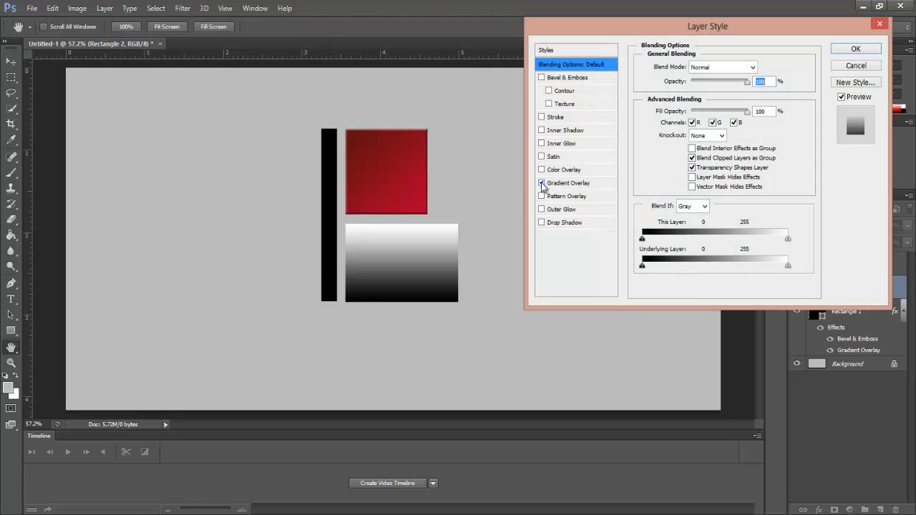
pyautogui.click(591, 183)
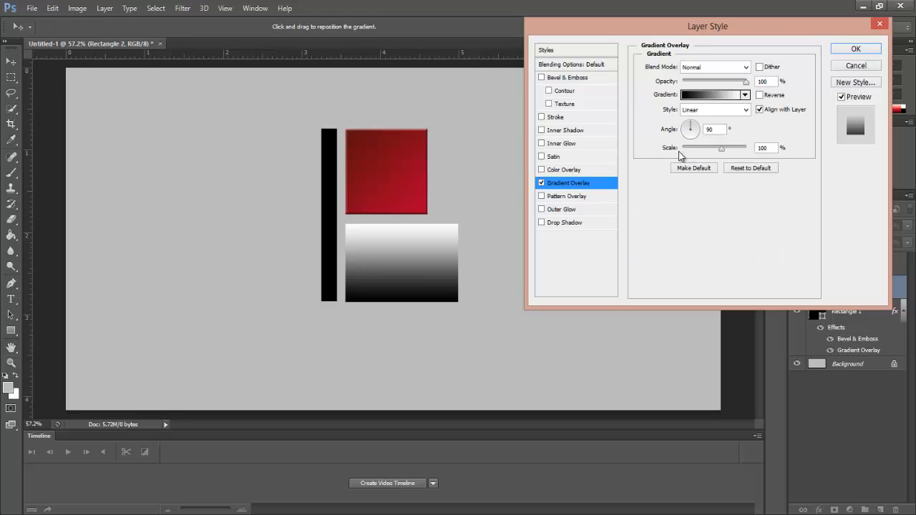
pyautogui.click(706, 96)
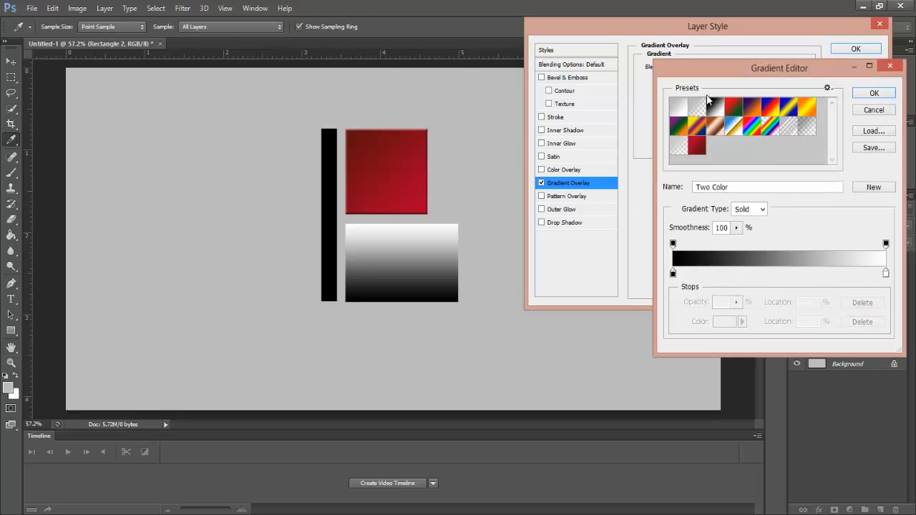
pyautogui.click(699, 148)
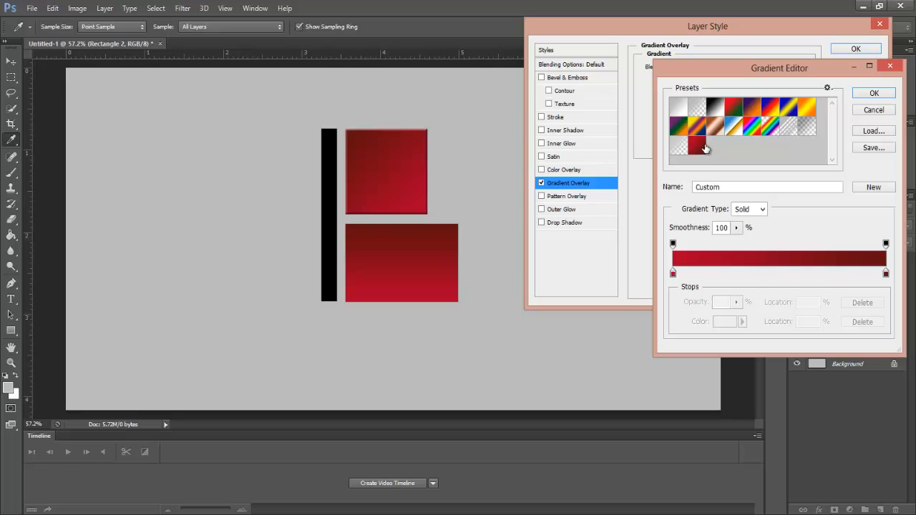
pyautogui.click(861, 97)
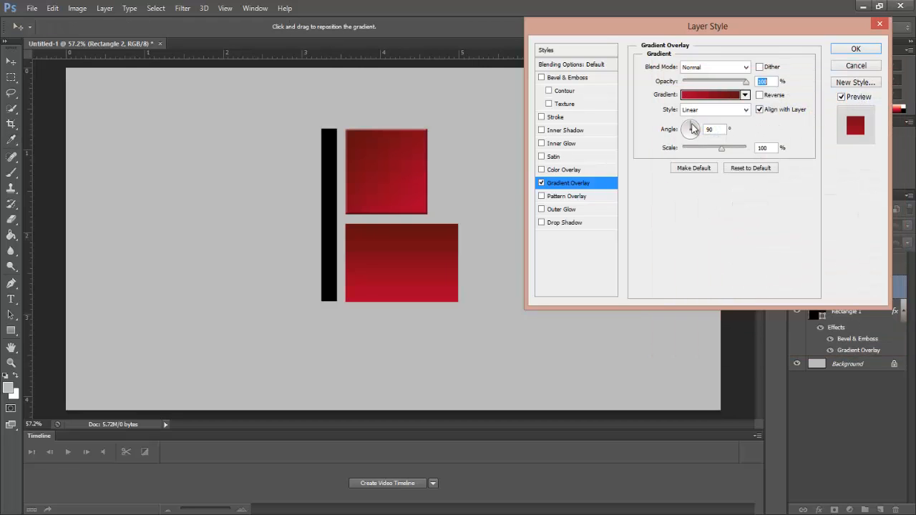
# - Angle the lower rectangle's gradient from dark at its lower-left to bright at its upper-right, and add Bevel & Emboss with 70% depth
pyautogui.moveTo(691, 129); pyautogui.dragTo(684, 141)
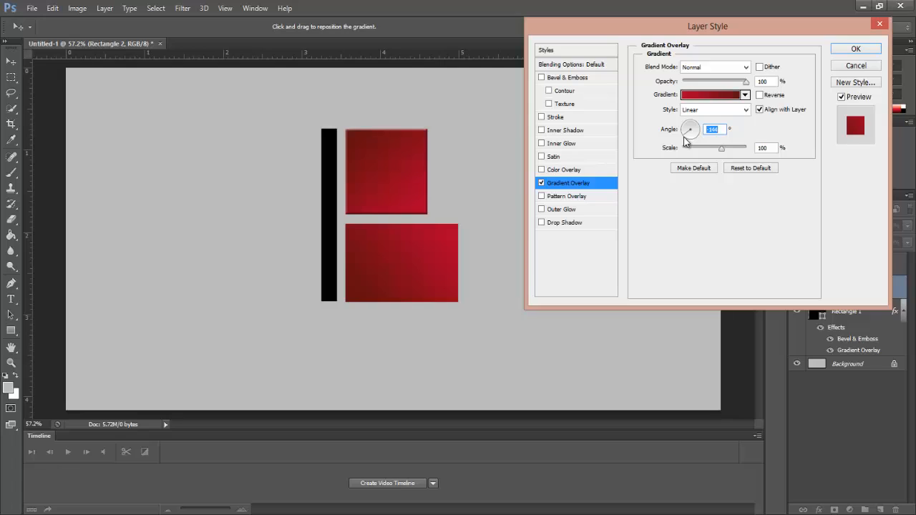
pyautogui.moveTo(684, 141)
pyautogui.mouseDown()
pyautogui.moveTo(691, 151)
pyautogui.moveTo(686, 137)
pyautogui.mouseUp()
pyautogui.click(552, 79)
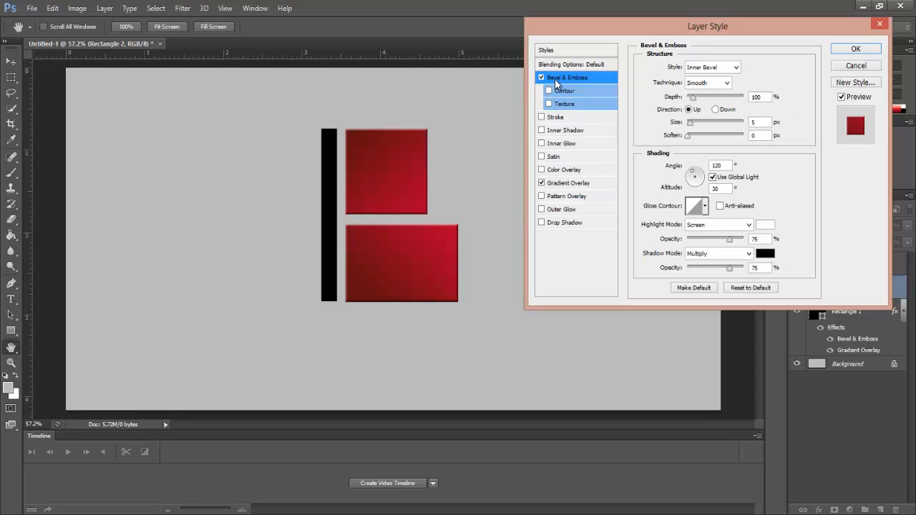
pyautogui.doubleClick(762, 96)
pyautogui.write('70')
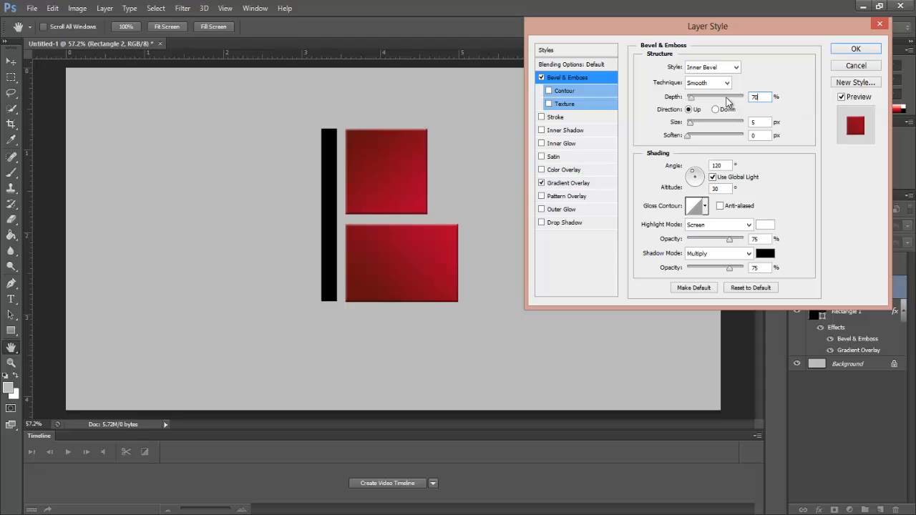
pyautogui.click(851, 50)
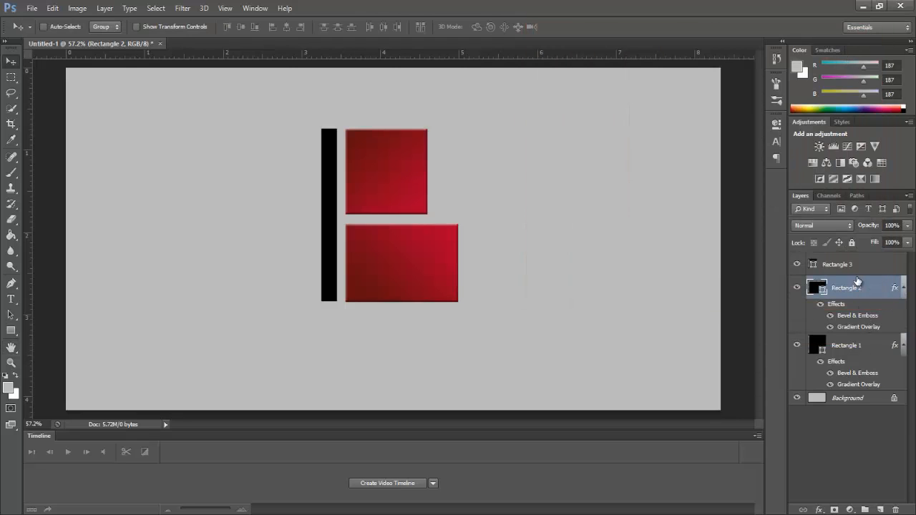
# - Add a Gradient Overlay to the vertical bar's layer, Rectangle 3, using the red-to-dark-red Custom preset
pyautogui.click(860, 264)
pyautogui.rightClick(860, 263)
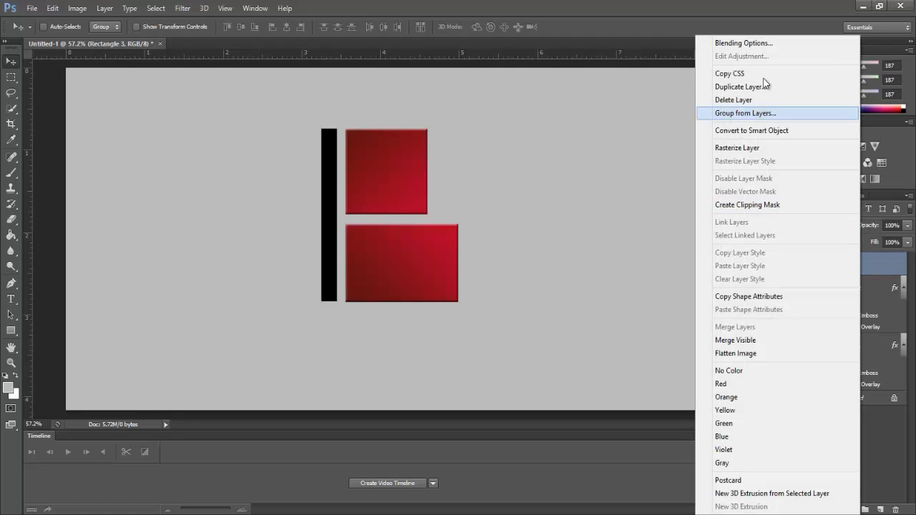
pyautogui.click(782, 45)
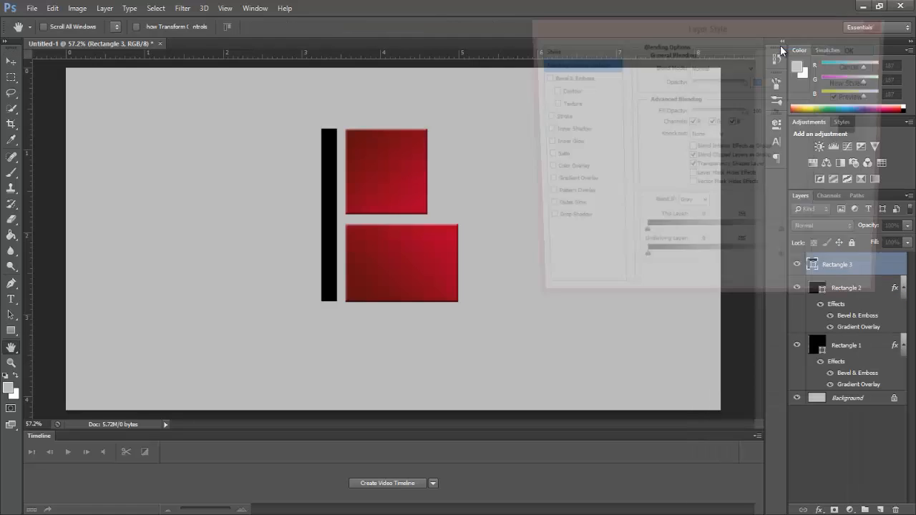
pyautogui.click(542, 184)
pyautogui.click(576, 184)
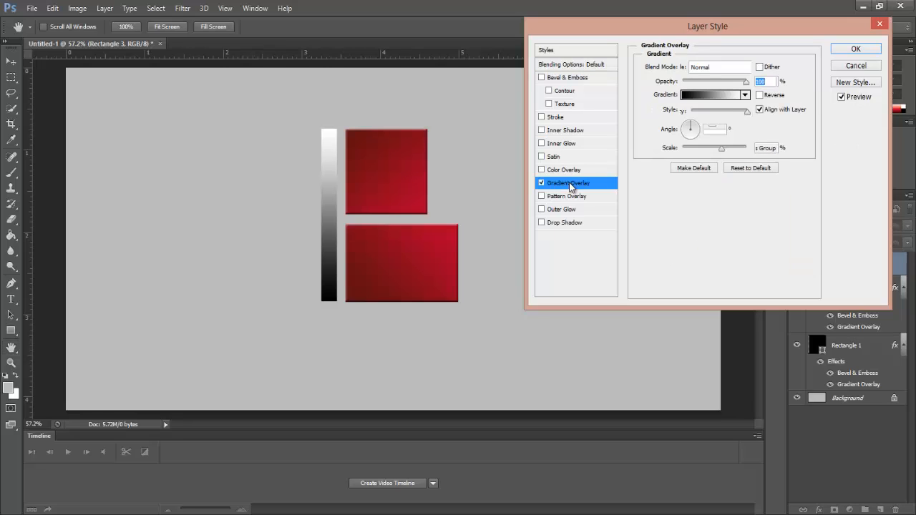
pyautogui.click(704, 94)
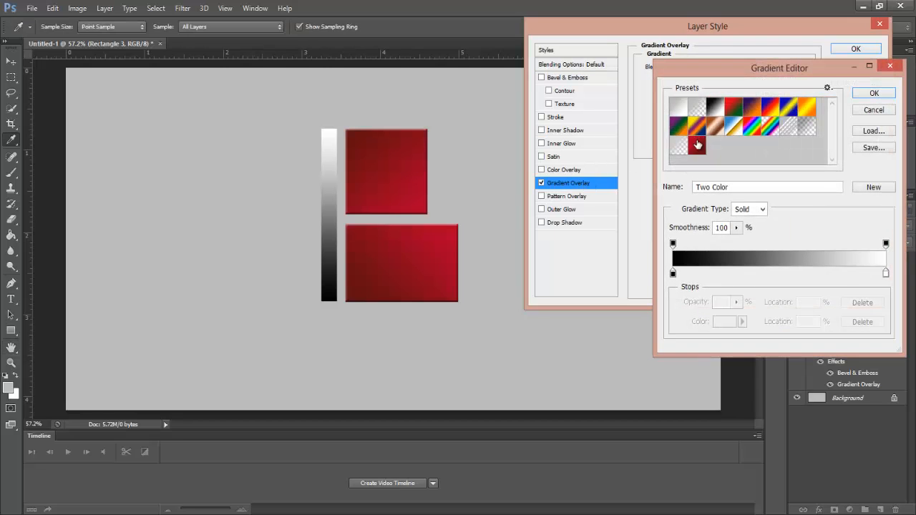
pyautogui.doubleClick(698, 145)
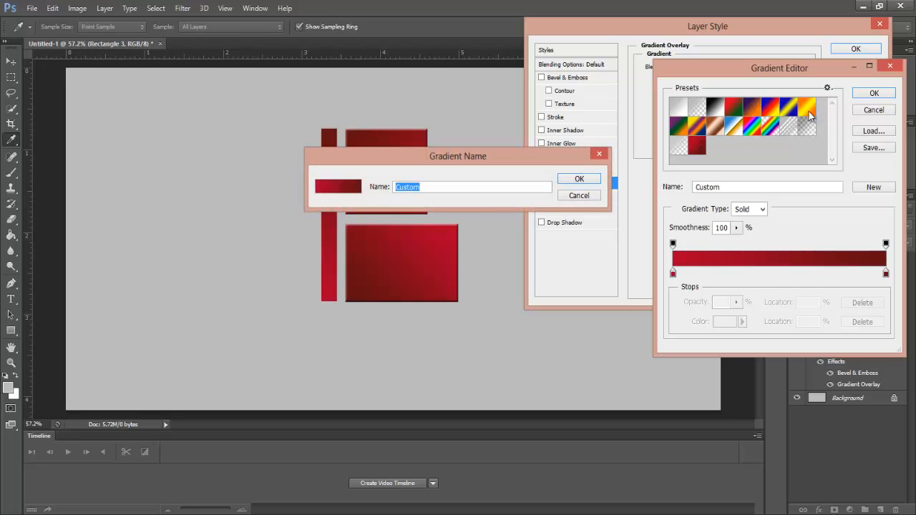
pyautogui.click(588, 197)
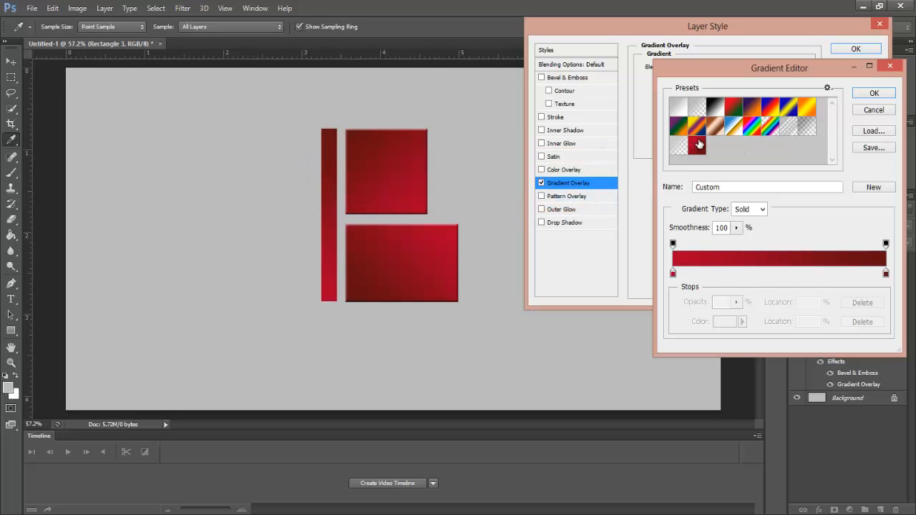
pyautogui.click(859, 93)
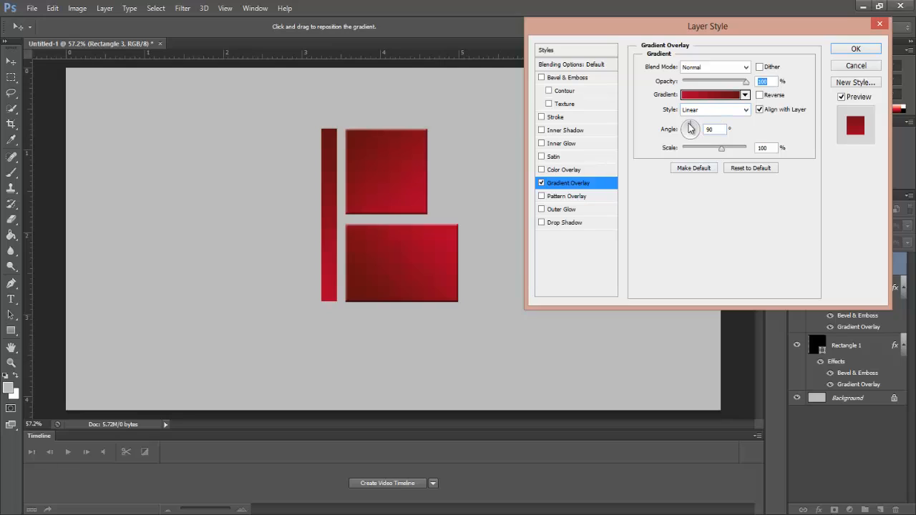
# - Set the vertical bar's gradient angle to -90° and add Bevel & Emboss with a depth of 70%, applying the layer style
pyautogui.moveTo(692, 128); pyautogui.dragTo(691, 140)
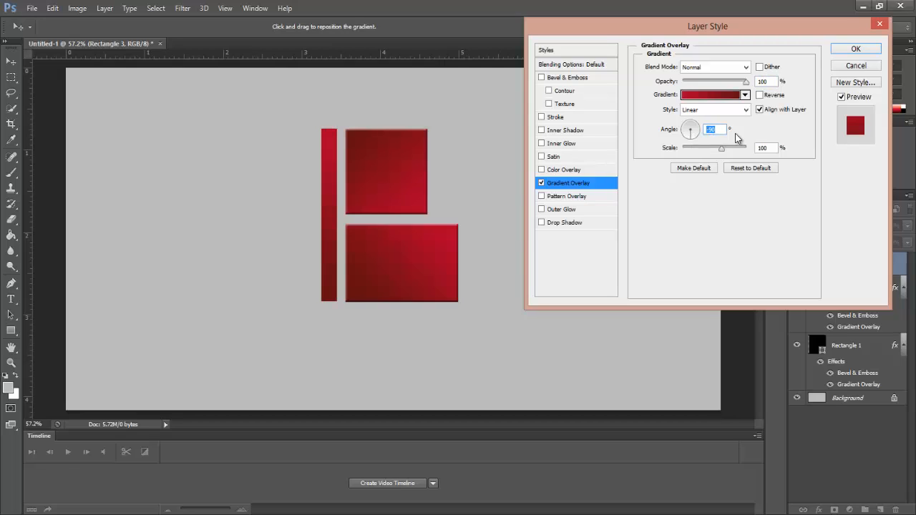
pyautogui.click(542, 78)
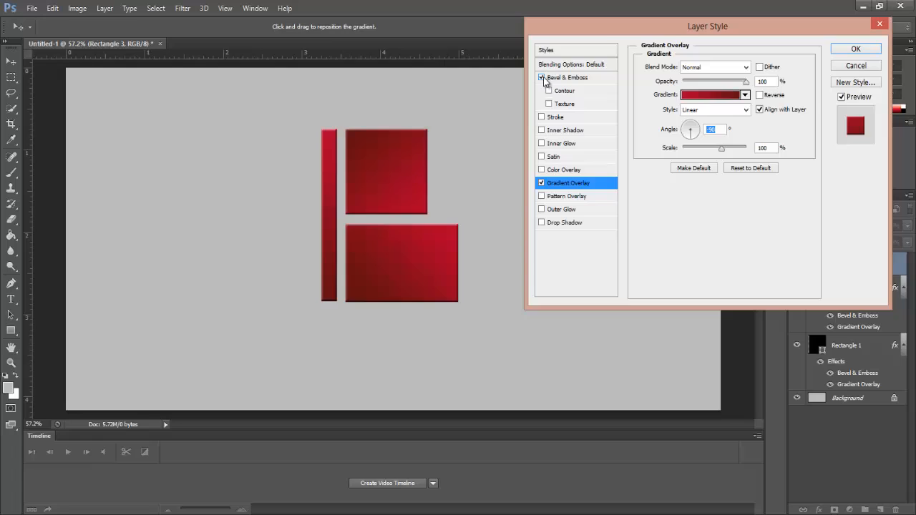
pyautogui.click(599, 79)
pyautogui.click(764, 97)
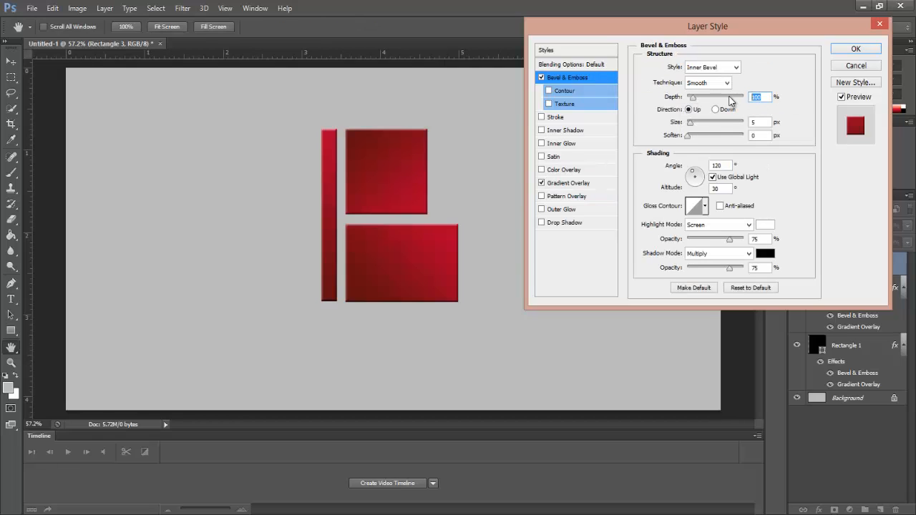
pyautogui.write('70')
pyautogui.click(854, 49)
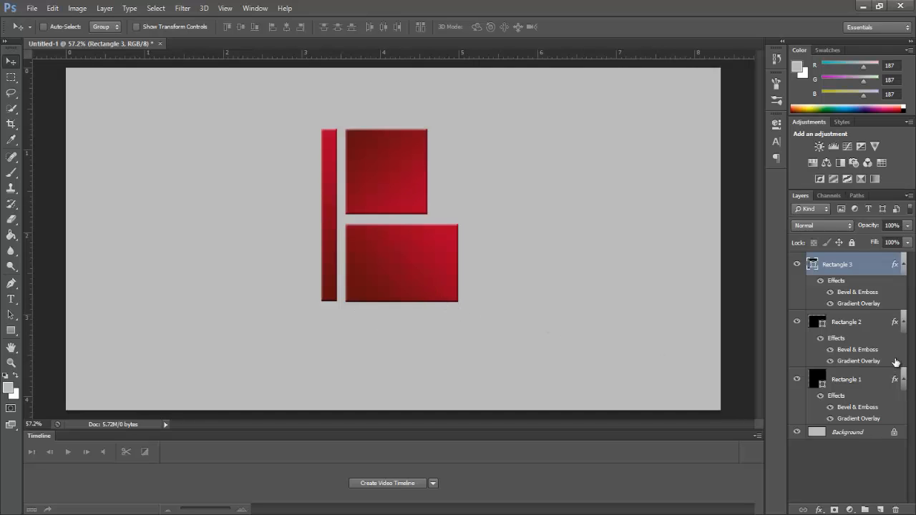
# - Merge the Rectangle 1, Rectangle 2 and Rectangle 3 layers into a single shape layer
pyautogui.keyDown('ctrl'); pyautogui.click(870, 323); pyautogui.keyUp('ctrl')
pyautogui.keyDown('ctrl'); pyautogui.click(877, 378); pyautogui.keyUp('ctrl')
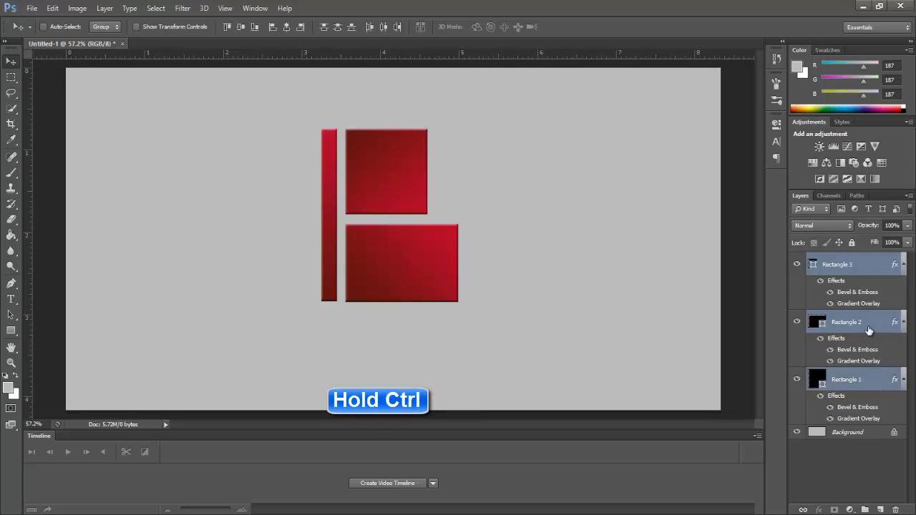
pyautogui.rightClick(872, 266)
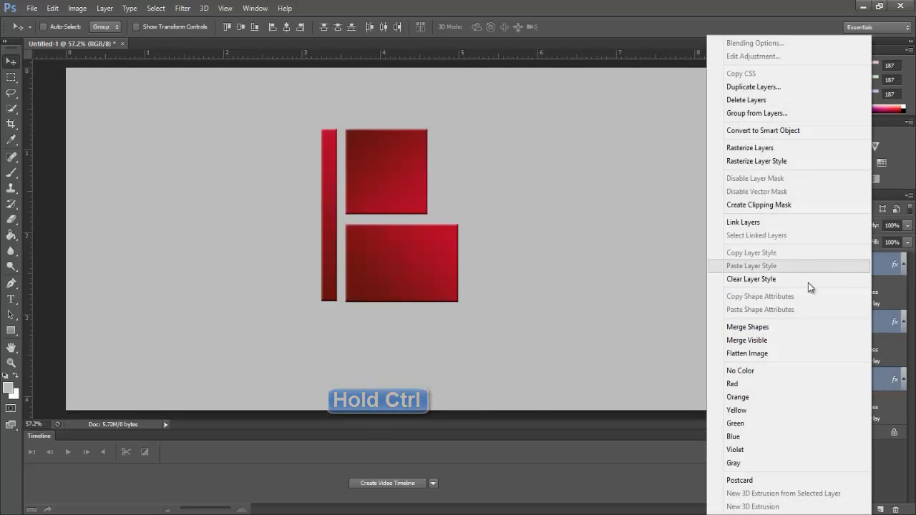
pyautogui.click(792, 328)
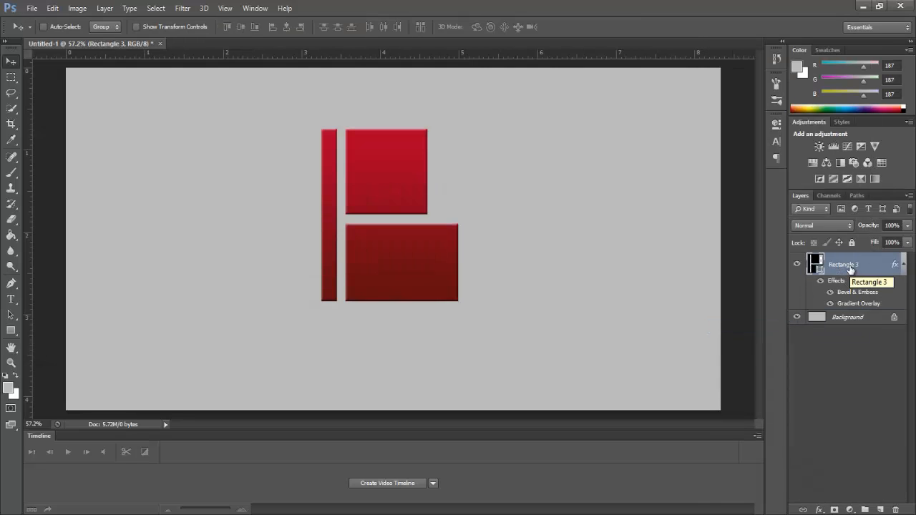
# - Move the merged shape slightly to the right with Free Transform, keeping its height on the canvas
pyautogui.hotkey('ctrl', 't')
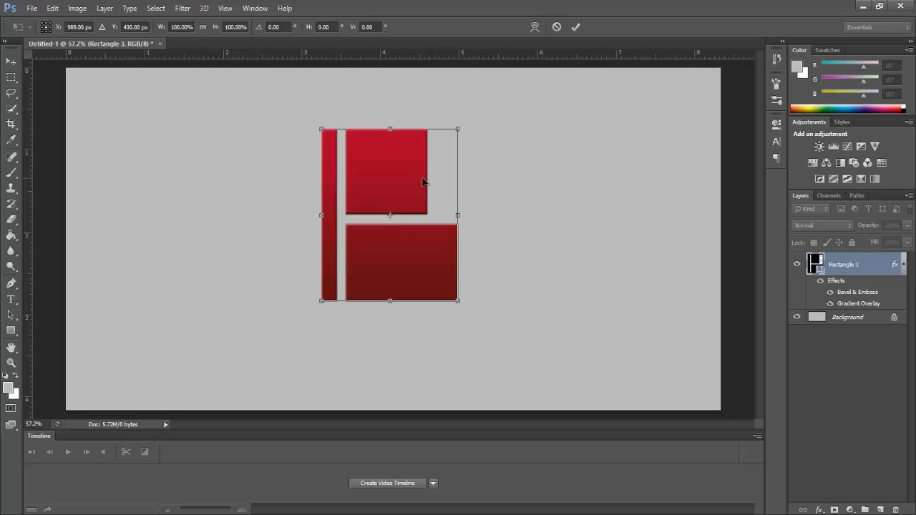
pyautogui.moveTo(388, 183)
pyautogui.mouseDown()
pyautogui.moveTo(411, 184)
pyautogui.moveTo(400, 178)
pyautogui.mouseUp()
pyautogui.press('Return')
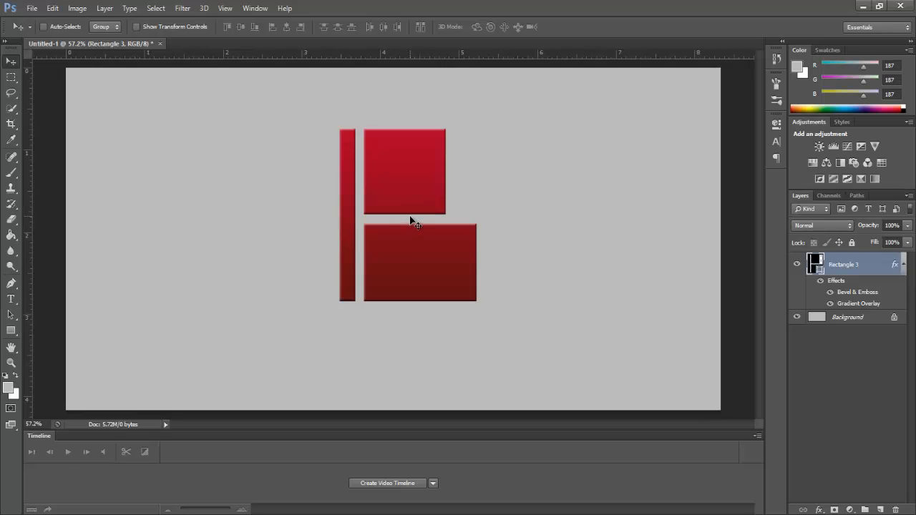
# - Add a new layer above the merged shape and ready the Gradient tool with the Neutral Density gradient in radial style
pyautogui.click(809, 362)
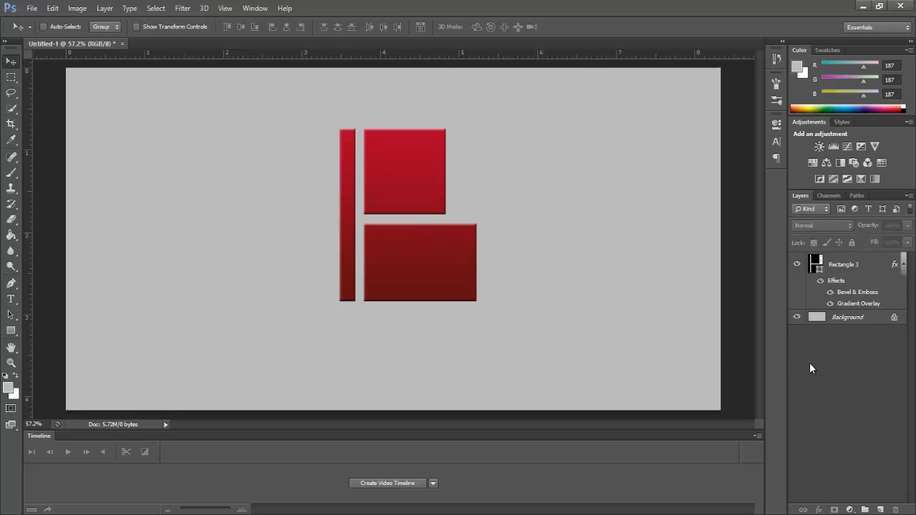
pyautogui.click(880, 509)
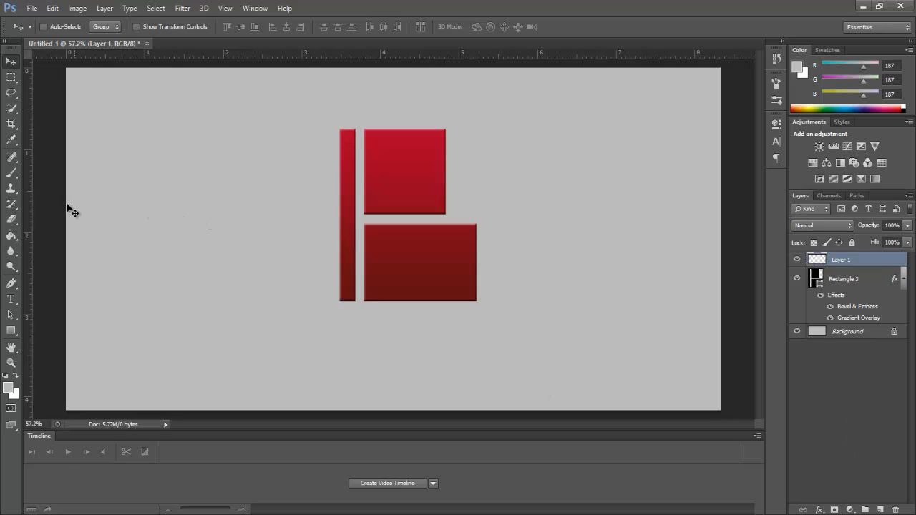
pyautogui.click(11, 235)
pyautogui.moveTo(11, 236); pyautogui.dragTo(80, 232)
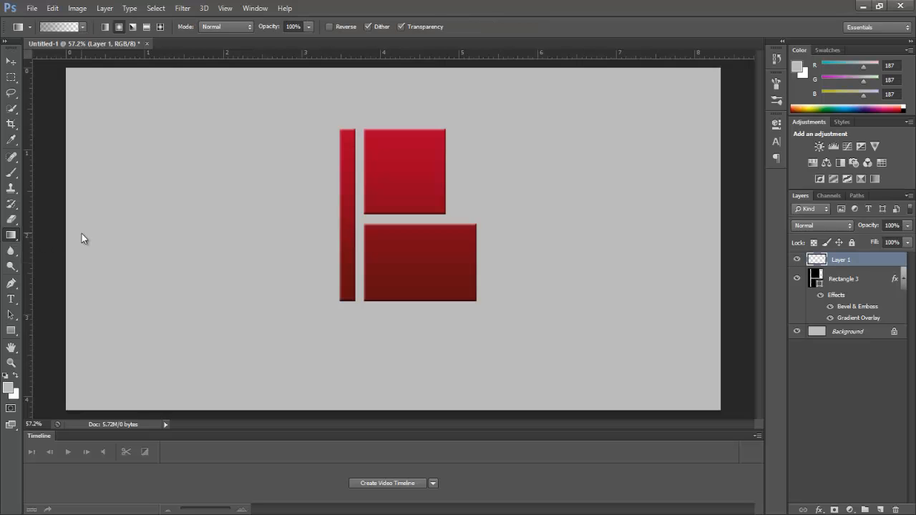
pyautogui.click(62, 26)
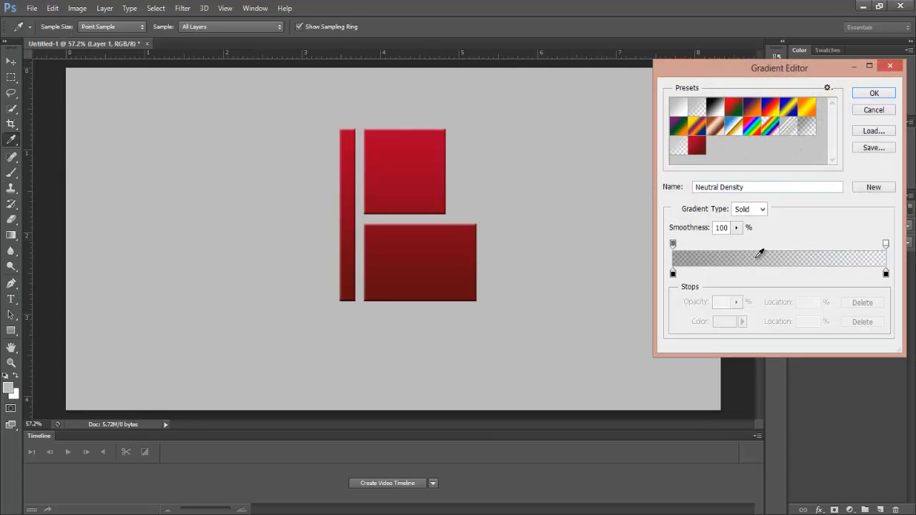
pyautogui.click(871, 95)
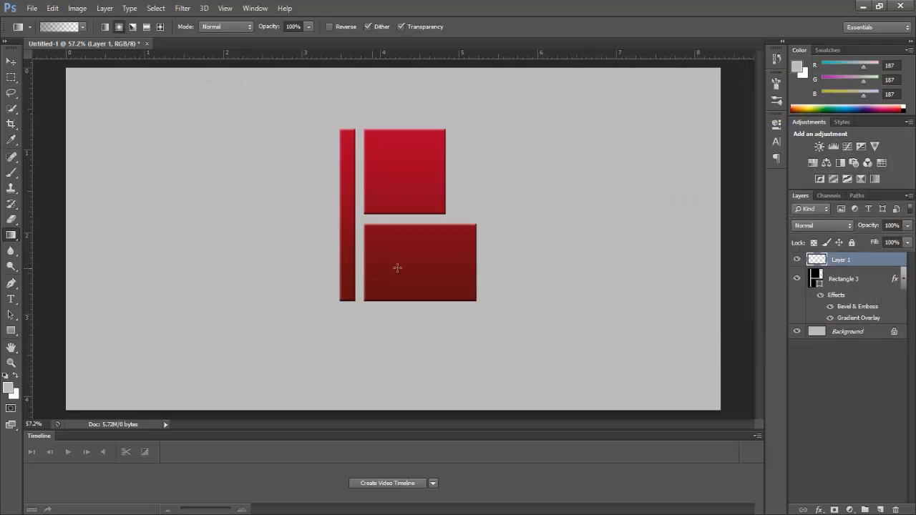
pyautogui.moveTo(372, 268); pyautogui.dragTo(433, 269)
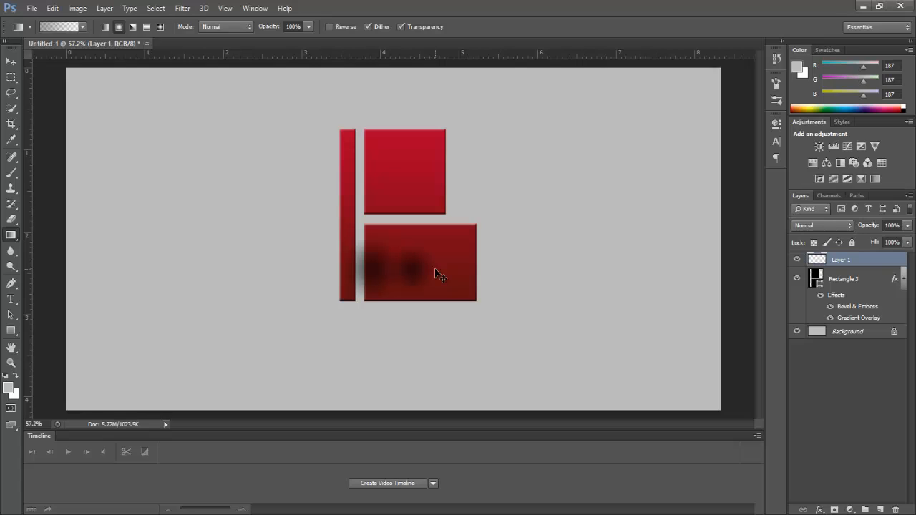
pyautogui.hotkey('ctrl', 'z')
pyautogui.hotkey('ctrl', 'z')
pyautogui.hotkey('ctrl', 'z')
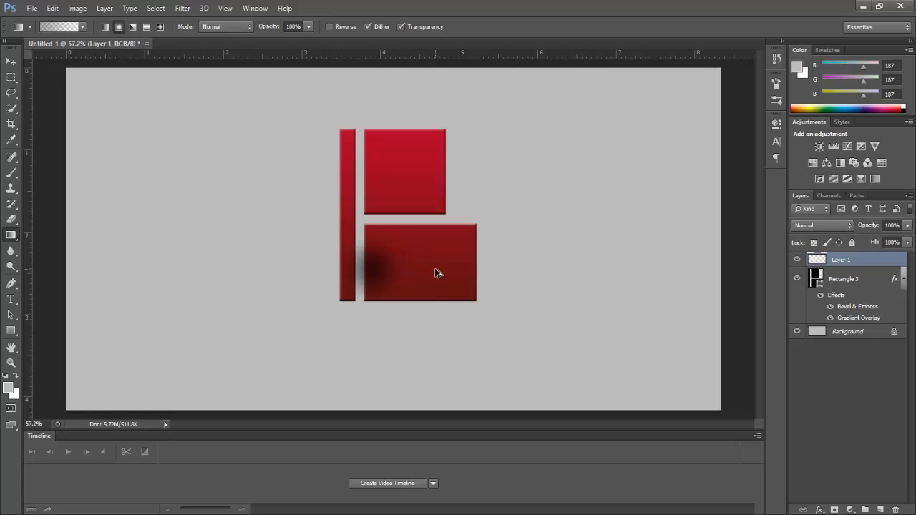
pyautogui.hotkey('ctrl', 'z')
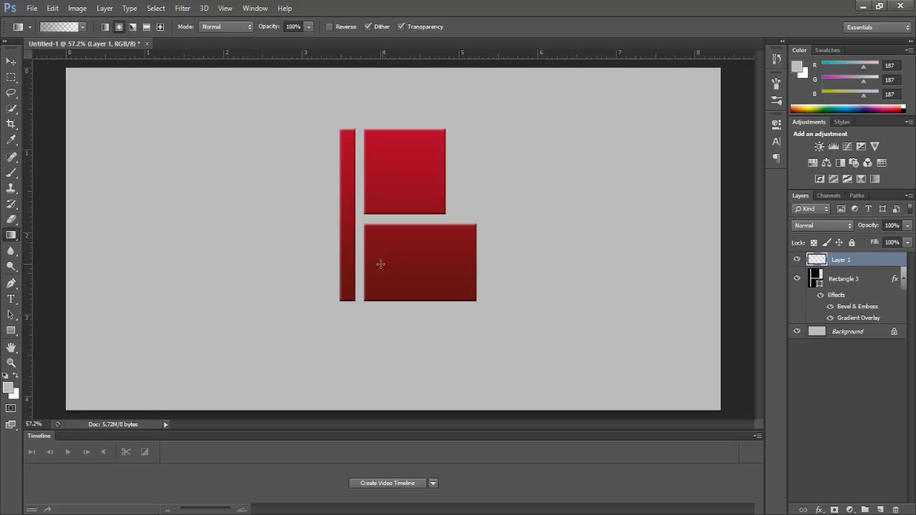
# - Draw a soft black radial gradient on the new layer and transform it into a wide shadow beneath the rectangles, about 15.5% of its original height
pyautogui.moveTo(430, 264); pyautogui.dragTo(454, 264)
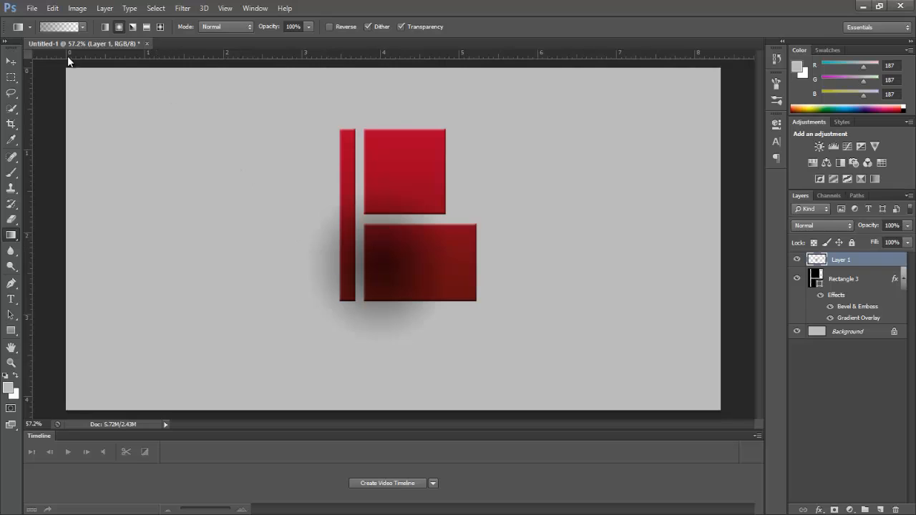
pyautogui.click(12, 61)
pyautogui.hotkey('ctrl', 't')
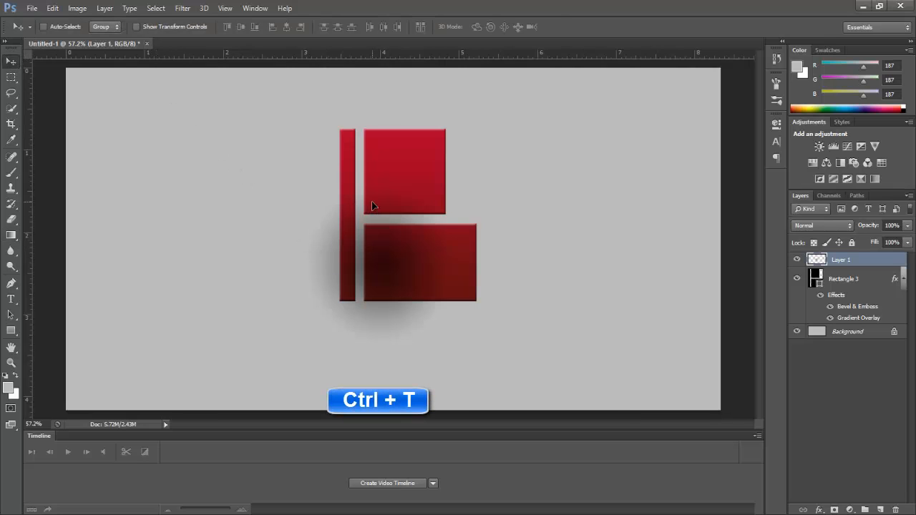
pyautogui.moveTo(380, 187); pyautogui.dragTo(382, 312)
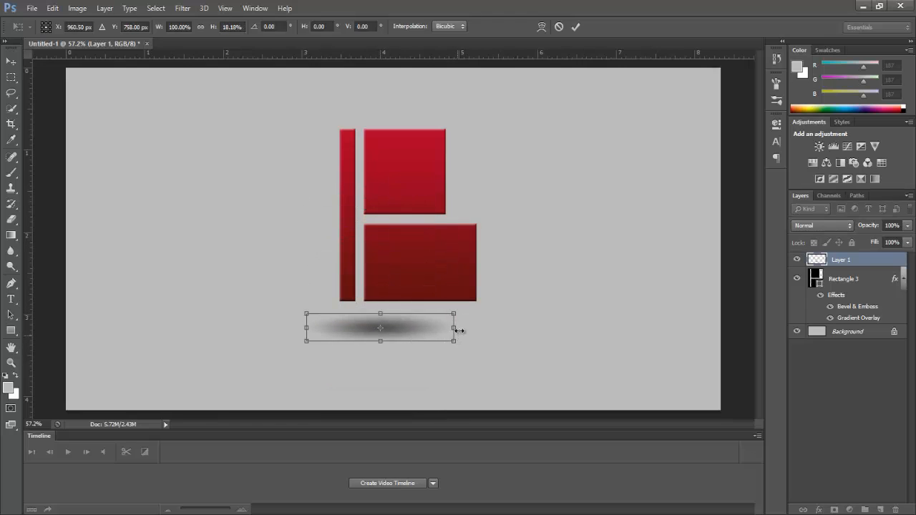
pyautogui.moveTo(453, 327); pyautogui.dragTo(507, 329)
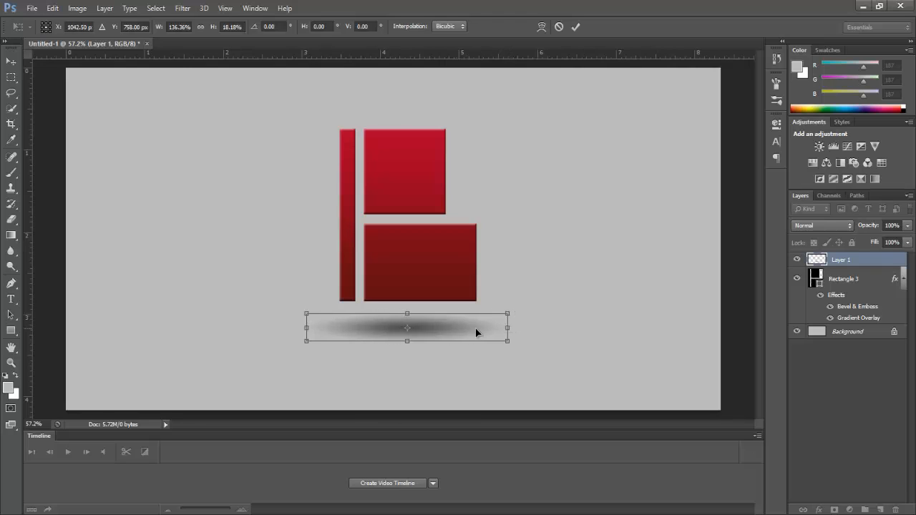
pyautogui.moveTo(435, 326); pyautogui.dragTo(419, 342)
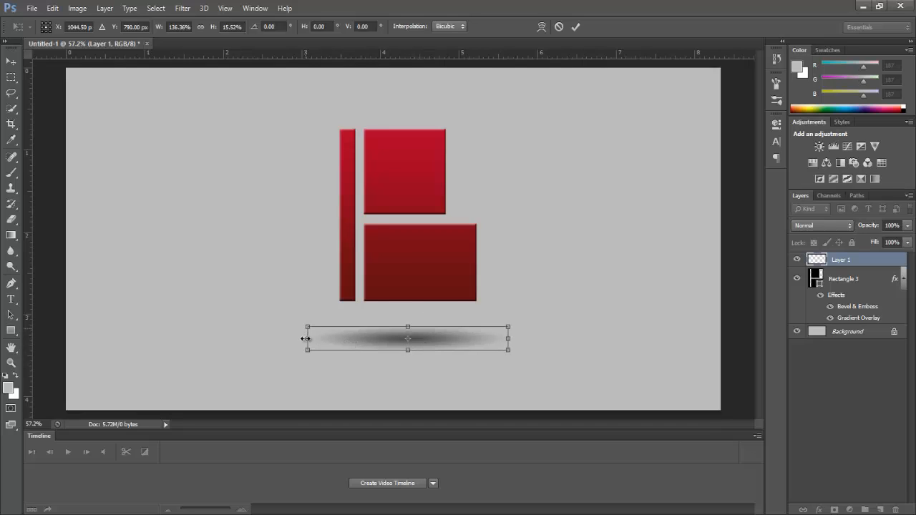
pyautogui.moveTo(306, 343); pyautogui.dragTo(299, 343)
pyautogui.click(576, 26)
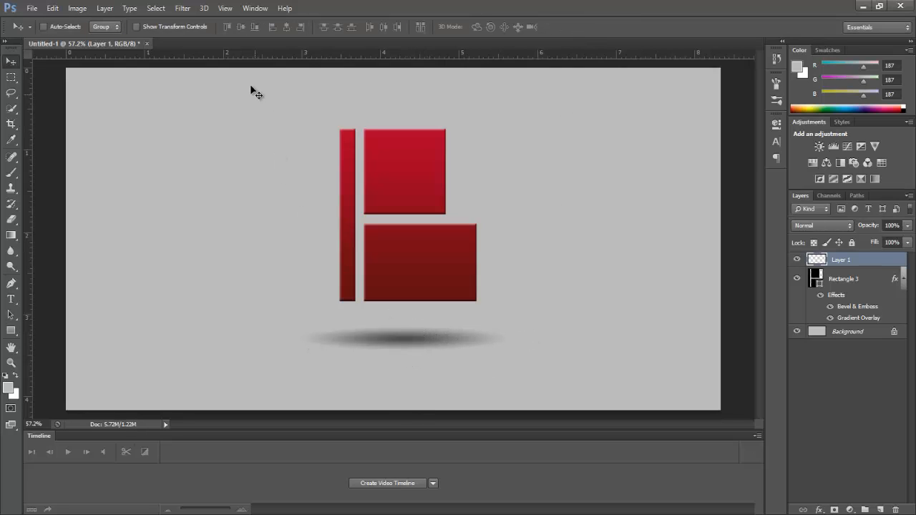
# - Apply a Gaussian Blur with a 10-pixel radius to the shadow layer and lower its opacity to 72%
pyautogui.click(188, 8)
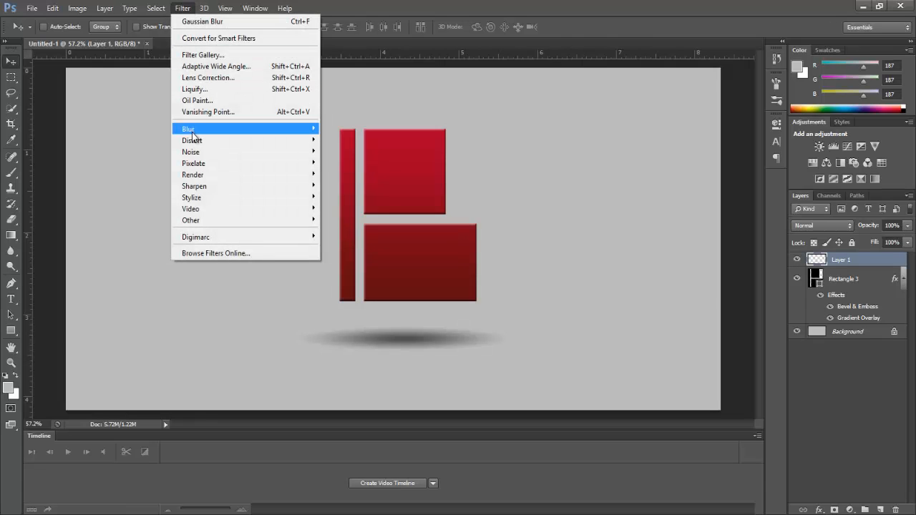
pyautogui.moveTo(199, 133)
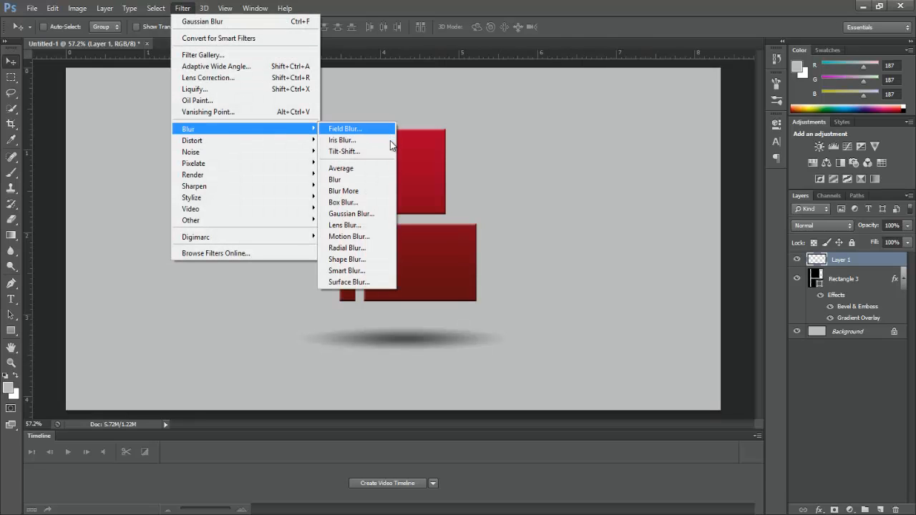
pyautogui.click(384, 214)
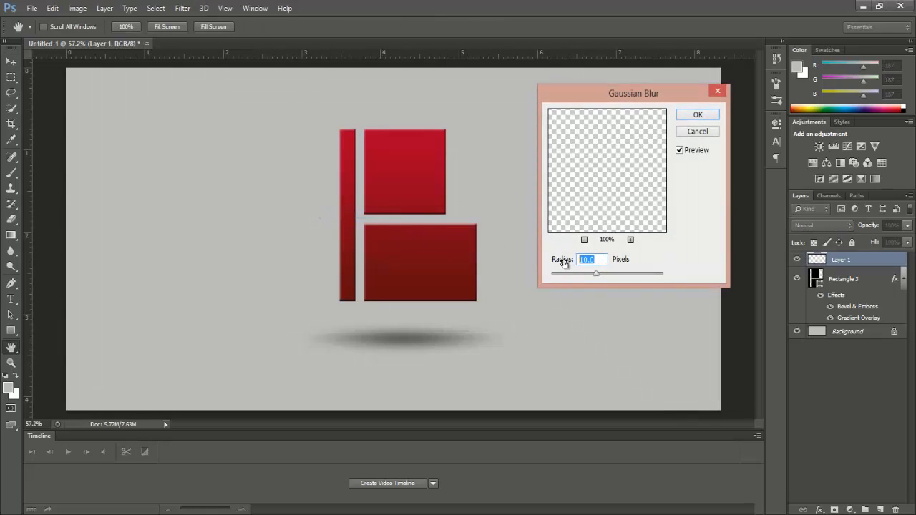
pyautogui.click(691, 115)
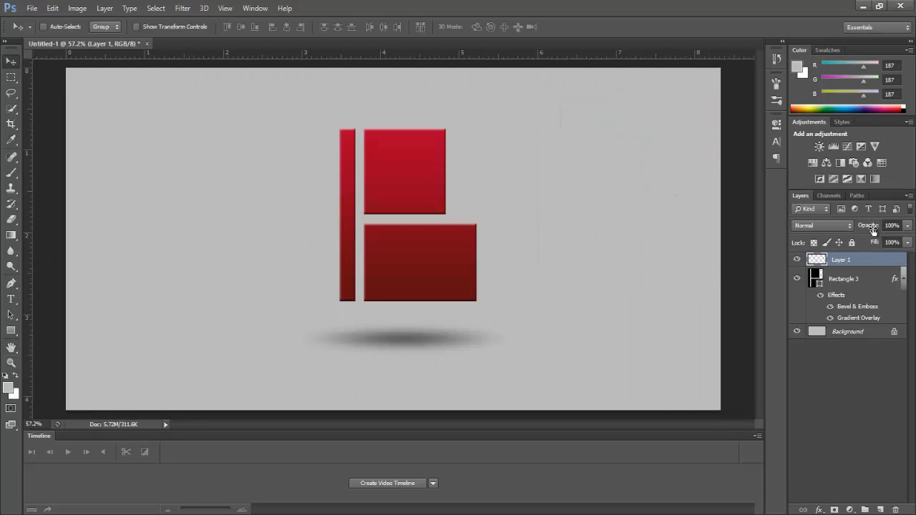
pyautogui.moveTo(871, 231); pyautogui.dragTo(863, 227)
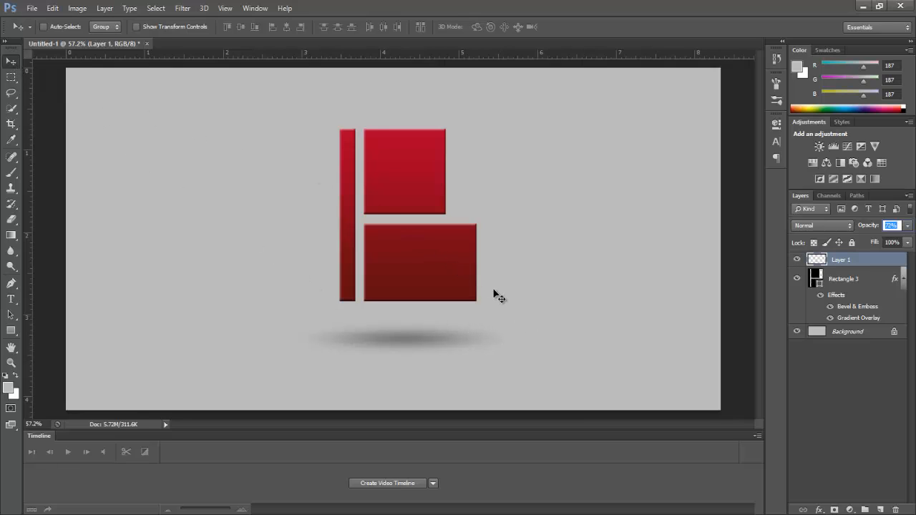
# - Add a gradient fill layer above the shadow layer using the Neutral Density gradient preset
pyautogui.click(850, 509)
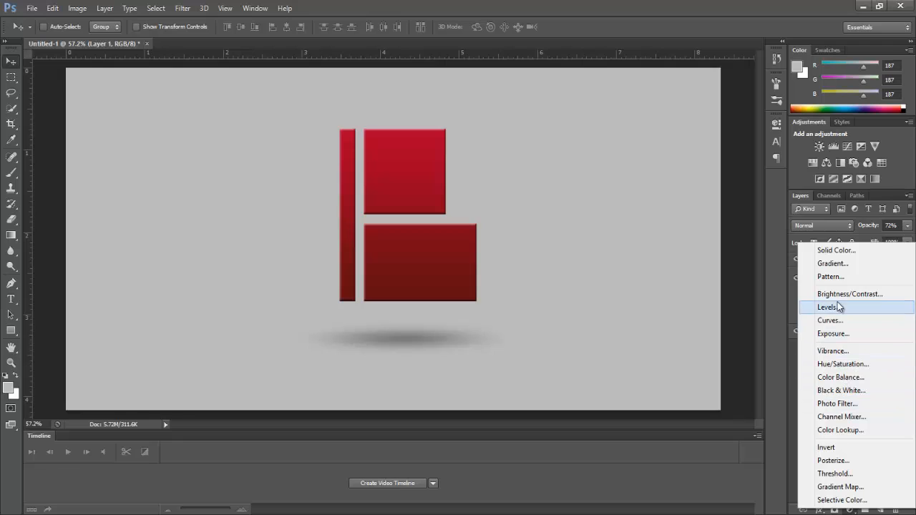
pyautogui.click(864, 266)
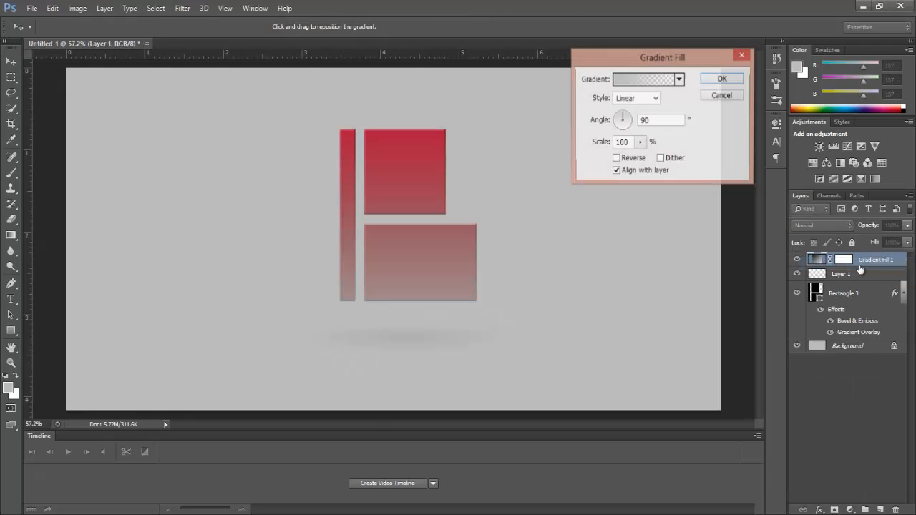
pyautogui.click(646, 81)
pyautogui.click(805, 127)
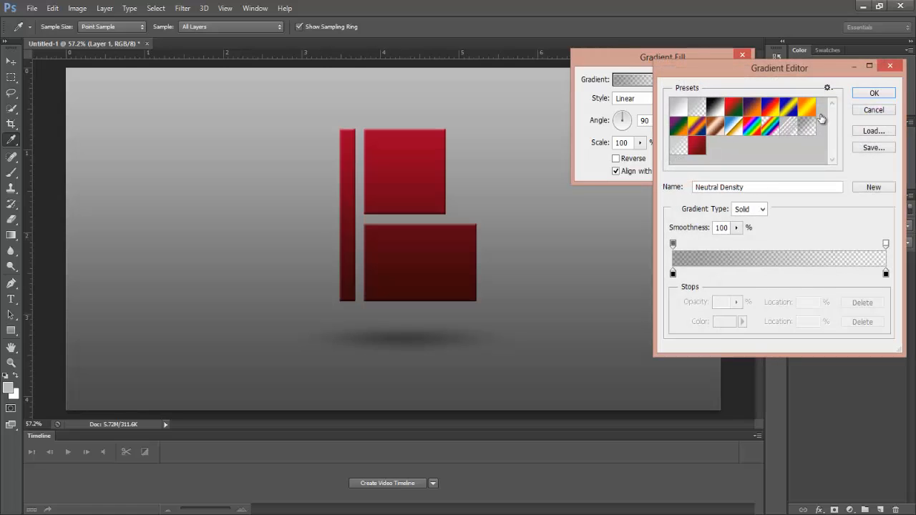
pyautogui.click(861, 95)
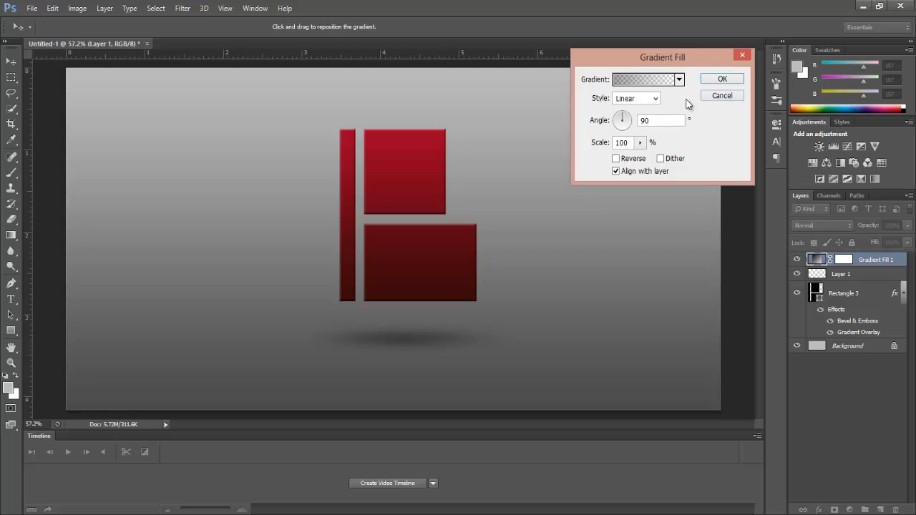
# - Make the gradient fill radial and reversed with a scale of 298%, and apply it
pyautogui.click(656, 100)
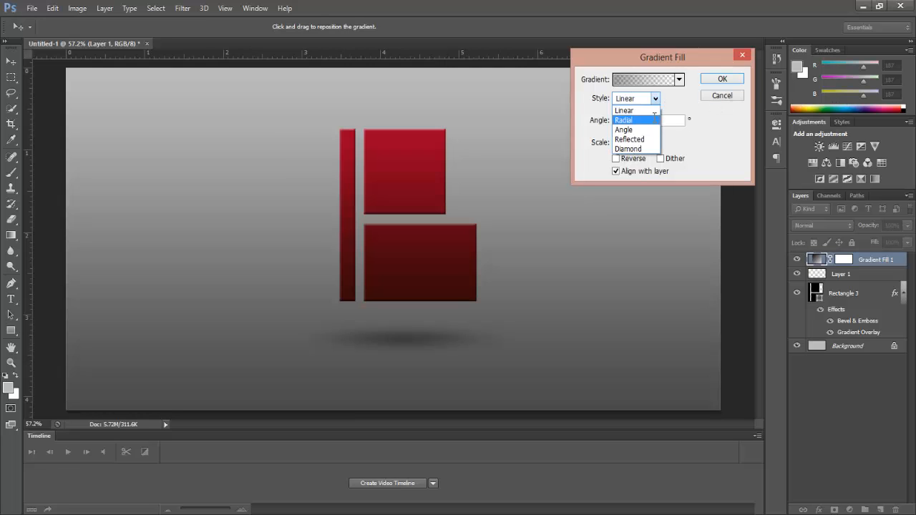
pyautogui.click(653, 118)
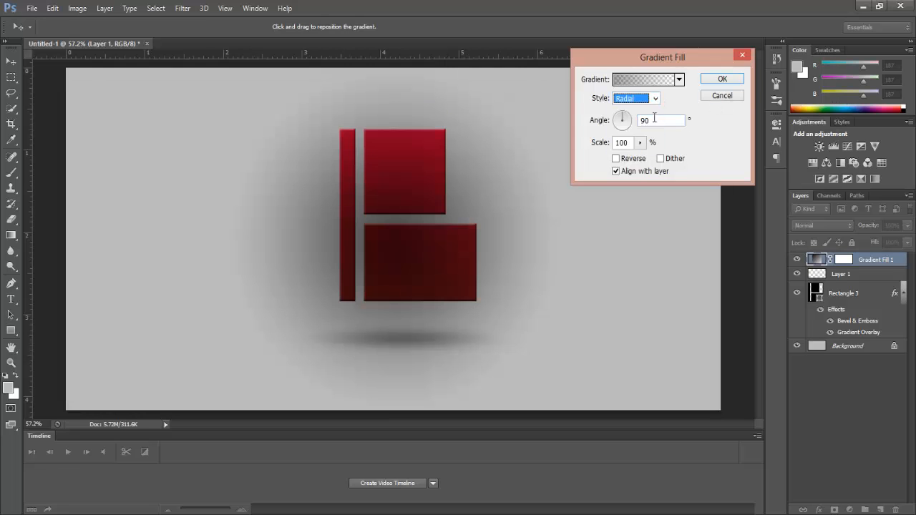
pyautogui.click(623, 158)
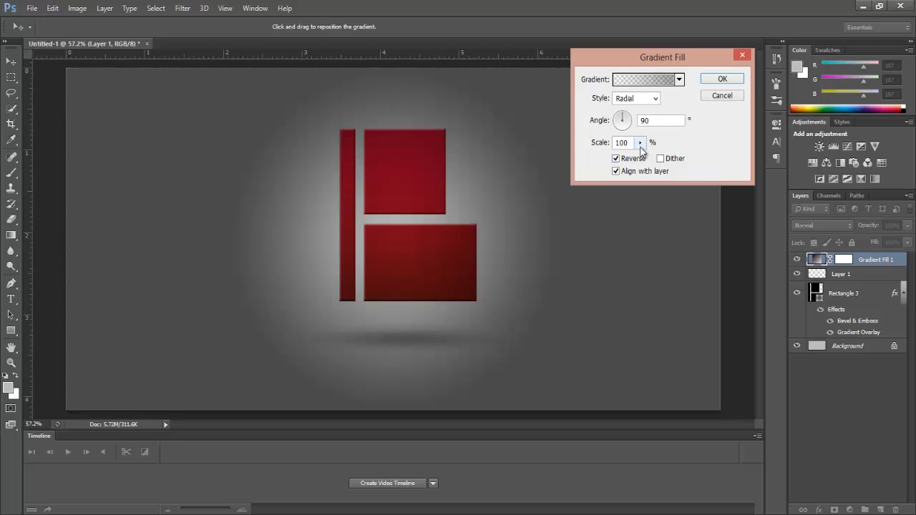
pyautogui.click(640, 143)
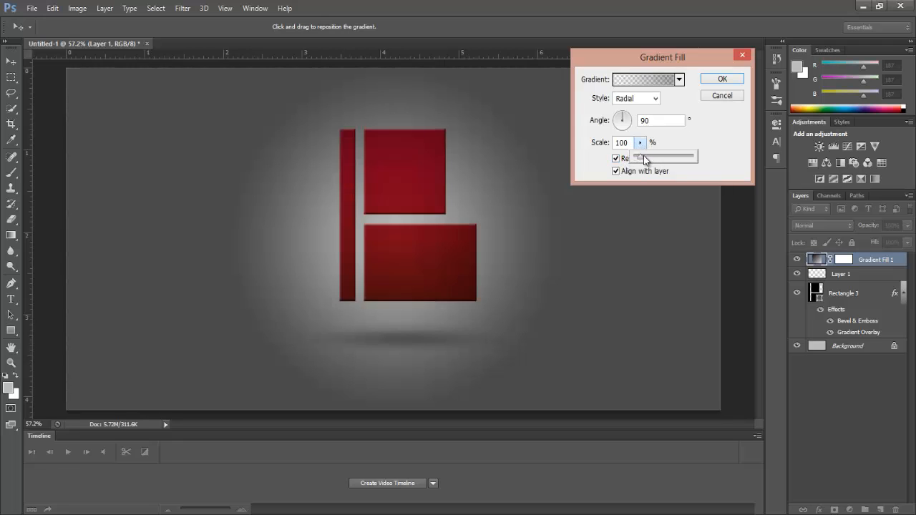
pyautogui.moveTo(645, 160); pyautogui.dragTo(652, 161)
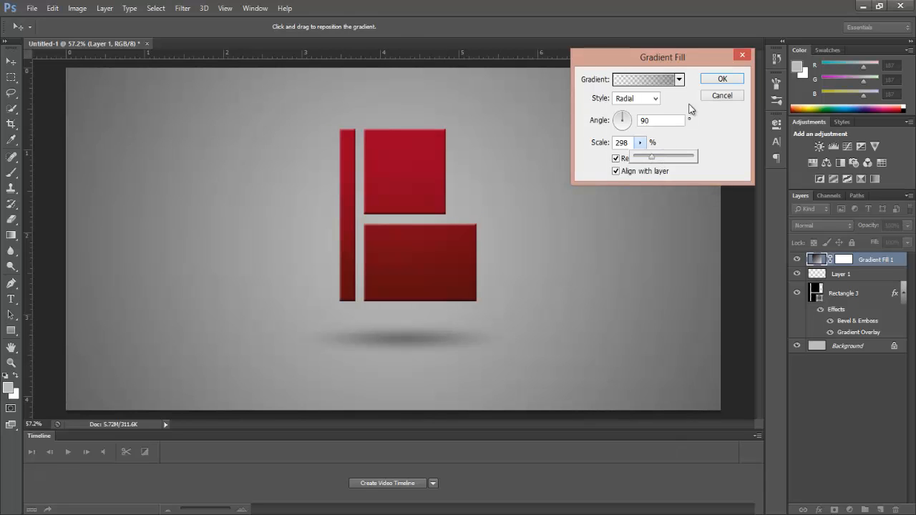
pyautogui.click(714, 78)
pyautogui.click(713, 79)
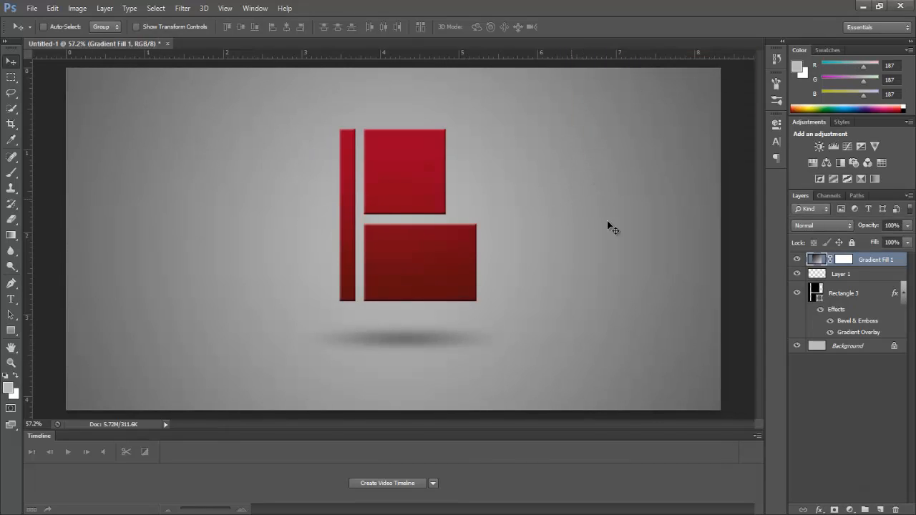
# - Add a solid color fill layer on top in dark purple 4a256c
pyautogui.click(849, 510)
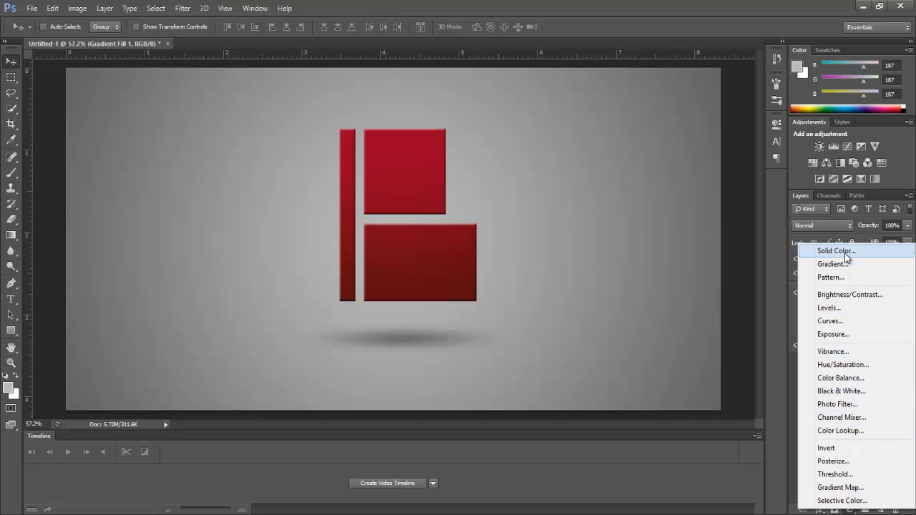
pyautogui.click(837, 251)
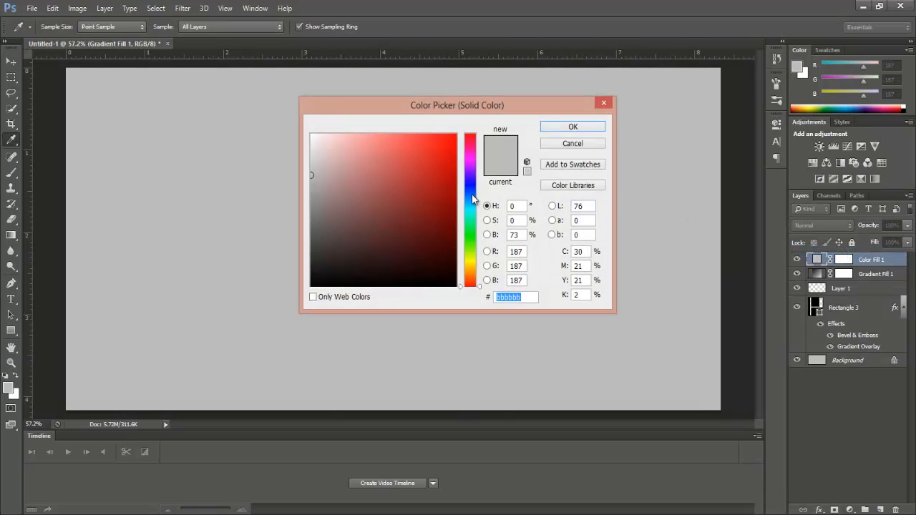
pyautogui.moveTo(471, 189); pyautogui.dragTo(470, 177)
pyautogui.moveTo(417, 206); pyautogui.dragTo(406, 222)
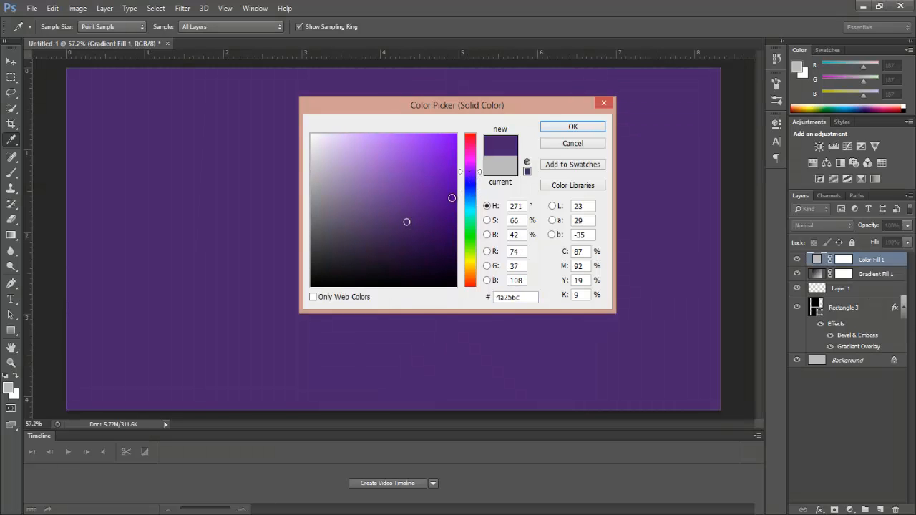
pyautogui.click(561, 129)
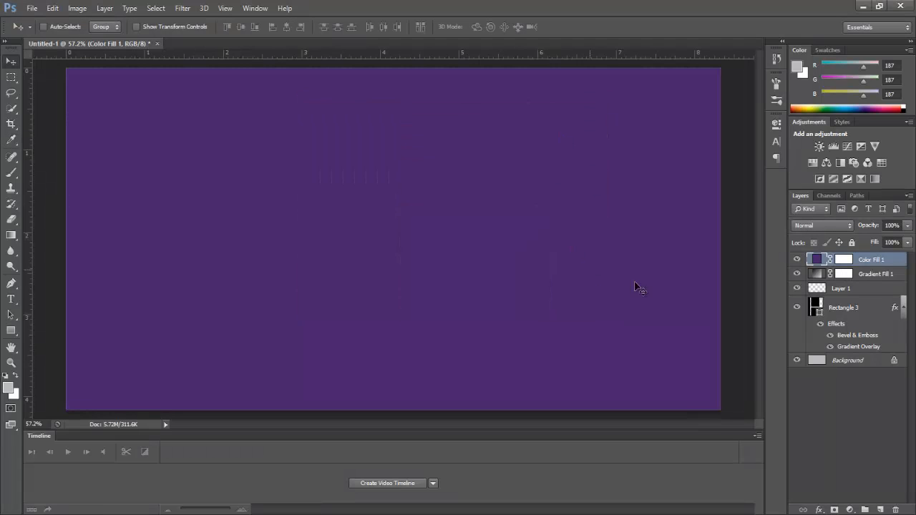
# - Blend the purple fill layer with Soft Light at 47% opacity and compare the image with the layer hidden and shown
pyautogui.click(832, 226)
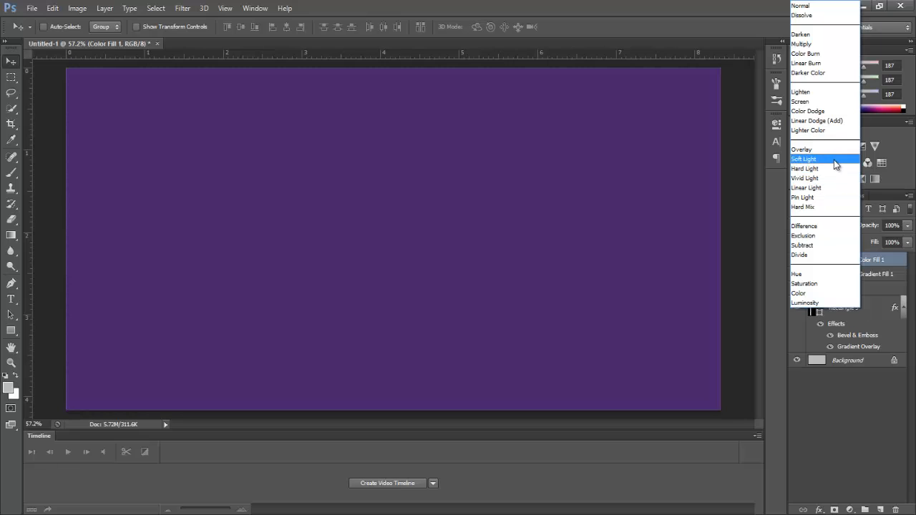
pyautogui.click(834, 159)
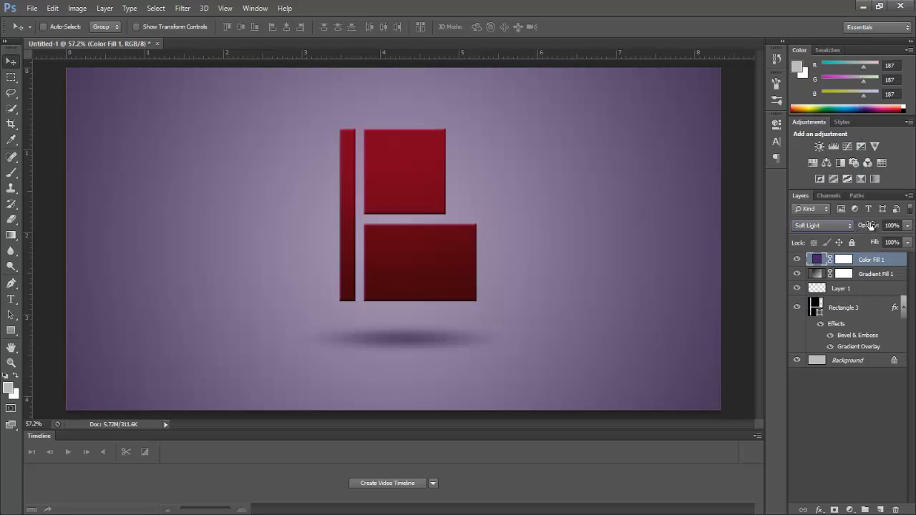
pyautogui.moveTo(870, 225); pyautogui.dragTo(862, 230)
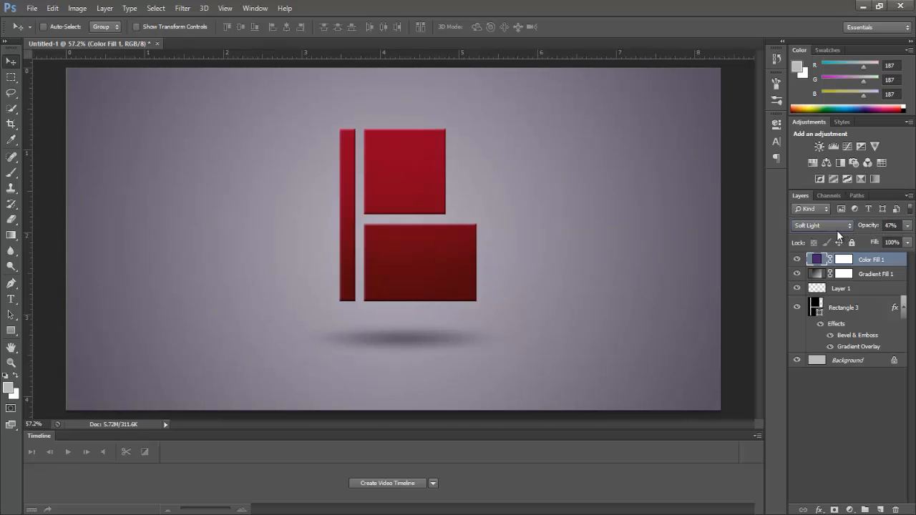
pyautogui.click(797, 260)
pyautogui.click(797, 260)
pyautogui.click(797, 259)
pyautogui.click(797, 260)
# - Start a text layer on the canvas to the lower left of the red shape and set the text color to white (ffffff)
pyautogui.click(10, 299)
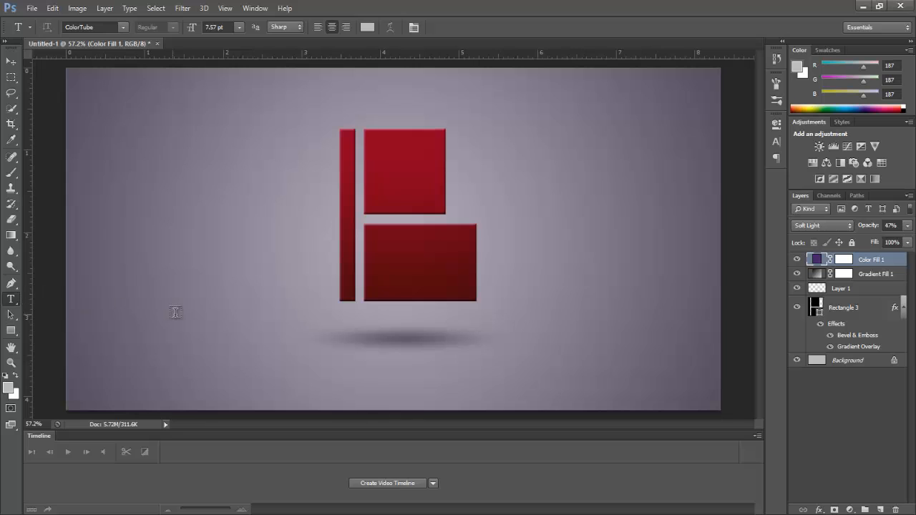
pyautogui.click(230, 349)
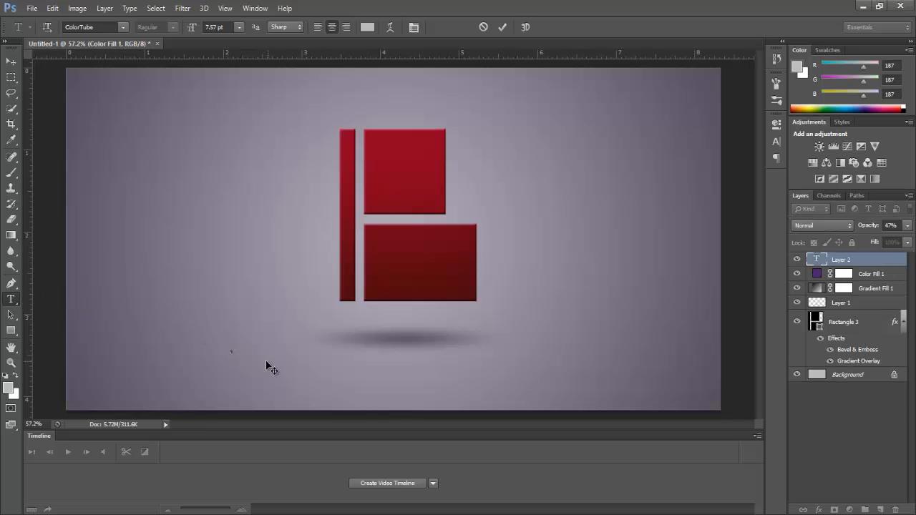
pyautogui.click(9, 387)
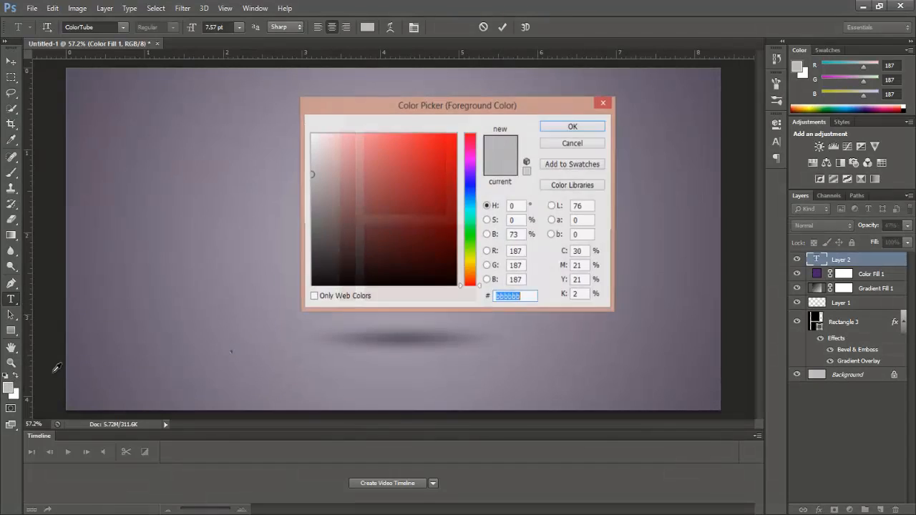
pyautogui.moveTo(320, 147); pyautogui.dragTo(301, 113)
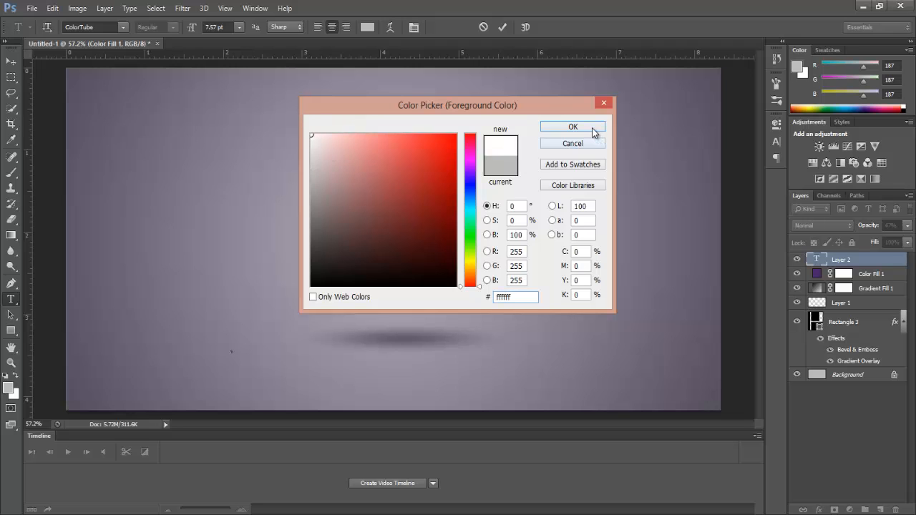
pyautogui.click(592, 127)
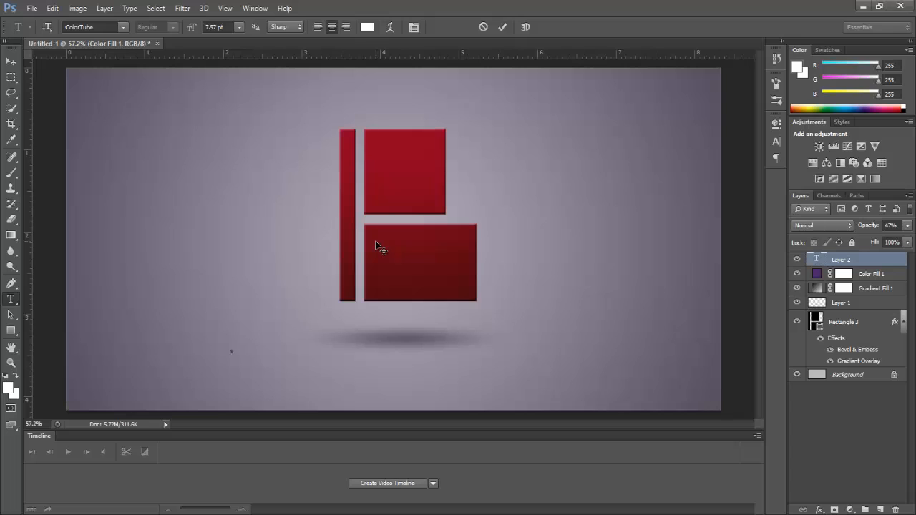
# - Enter the text "PICS EDITING ZONE" and commit it
pyautogui.write('l')
pyautogui.write('CS')
pyautogui.write(' ED')
pyautogui.write('ITING')
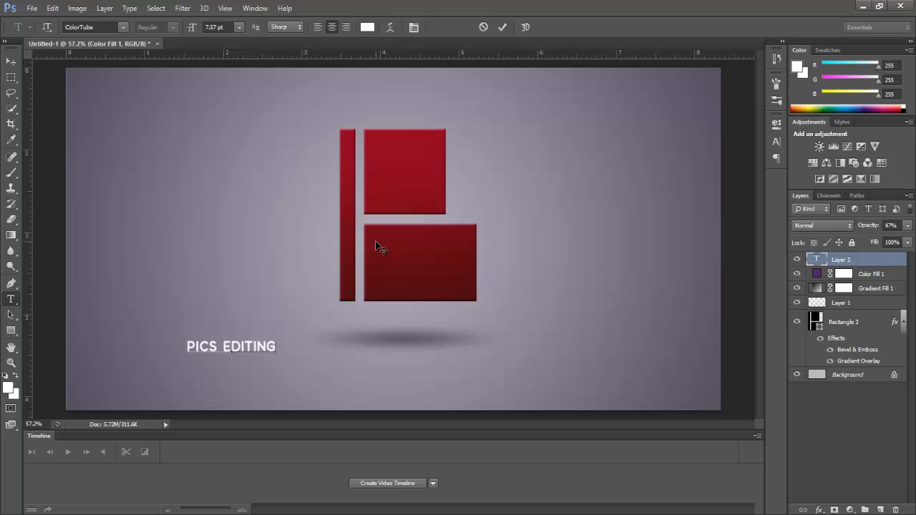
pyautogui.write(' ZON')
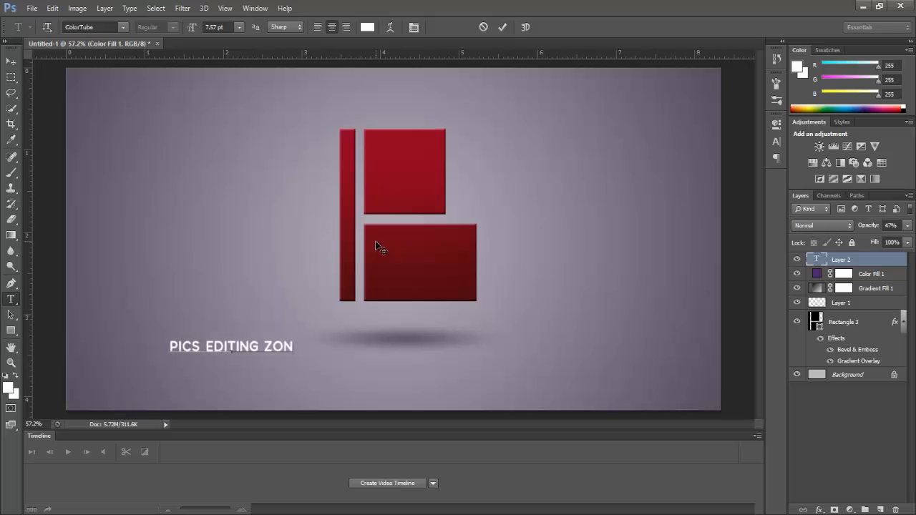
pyautogui.write('E')
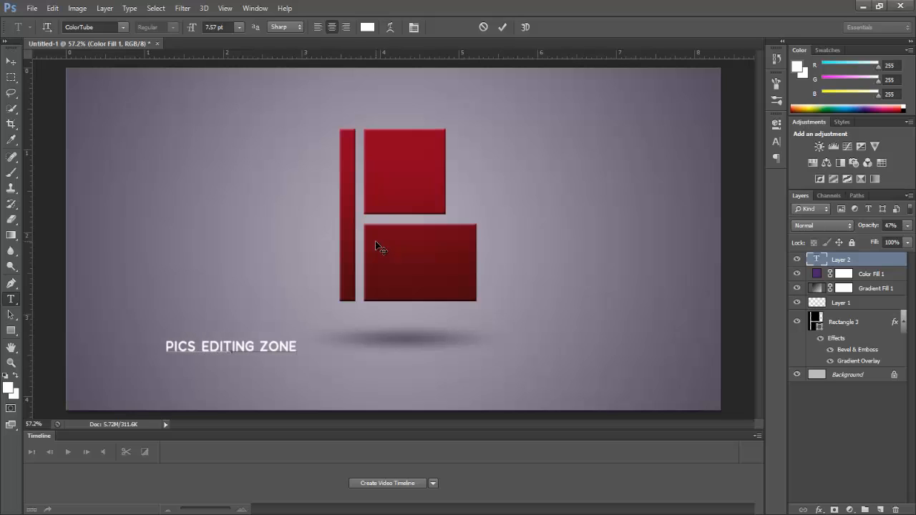
pyautogui.click(11, 62)
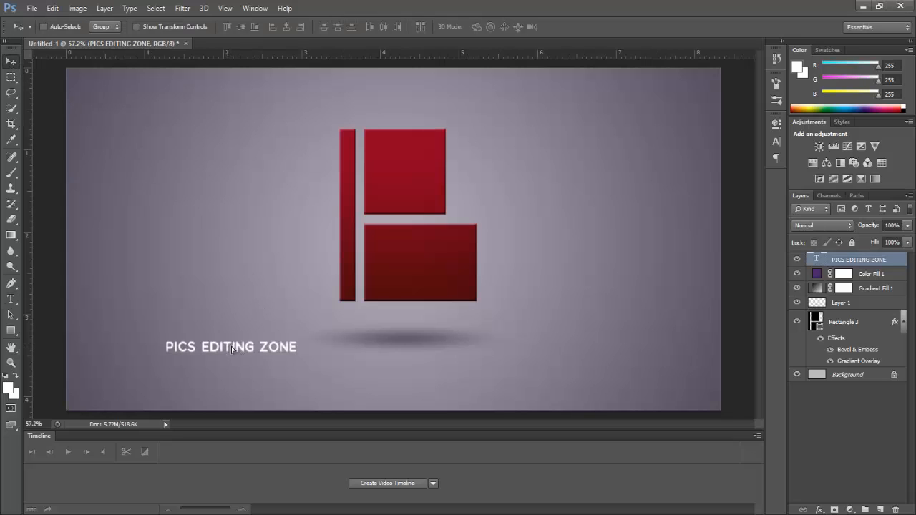
# - Position the PICS EDITING ZONE text centrally just below the shadow and set its blend mode to Overlay
pyautogui.moveTo(231, 346); pyautogui.dragTo(404, 365)
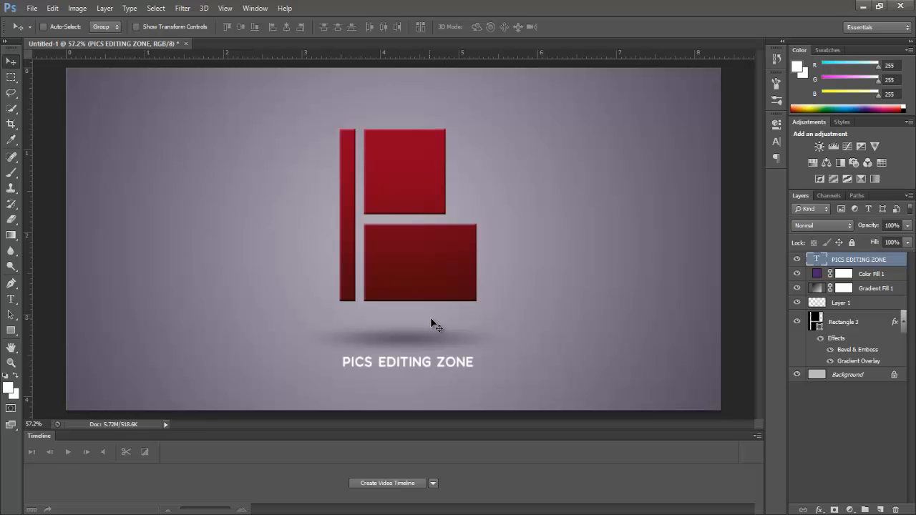
pyautogui.click(828, 225)
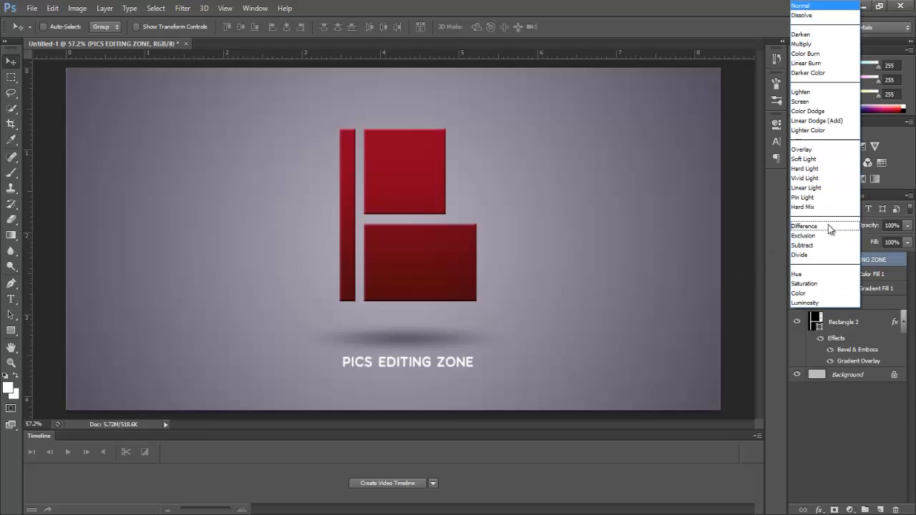
pyautogui.click(820, 150)
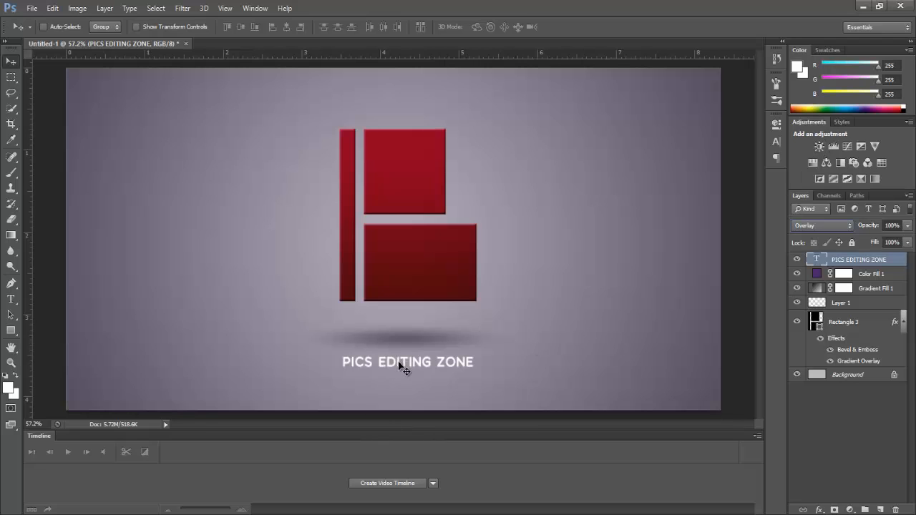
pyautogui.moveTo(402, 365)
pyautogui.mouseDown()
pyautogui.moveTo(403, 262)
pyautogui.moveTo(406, 366)
pyautogui.mouseUp()
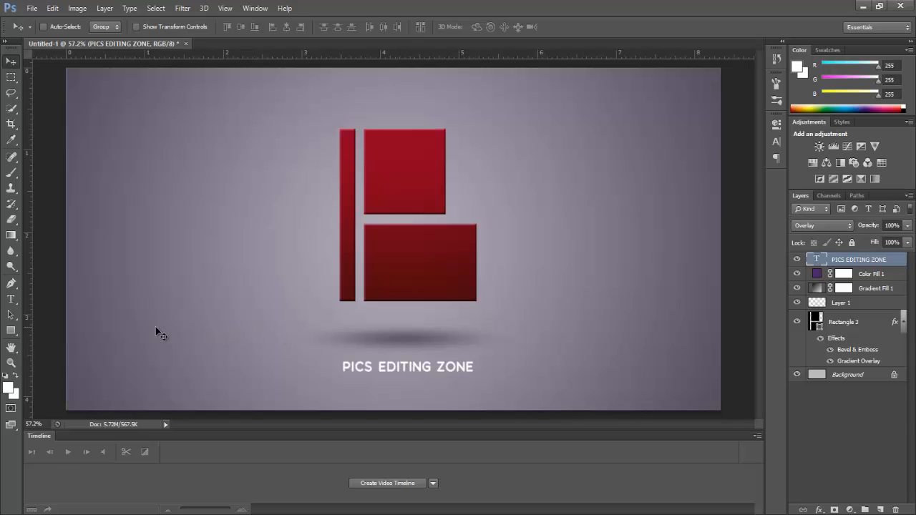
# - Draw a straight horizontal white line about 421 px wide along the top edge of the PICS EDITING ZONE text using the Line tool
pyautogui.click(11, 331)
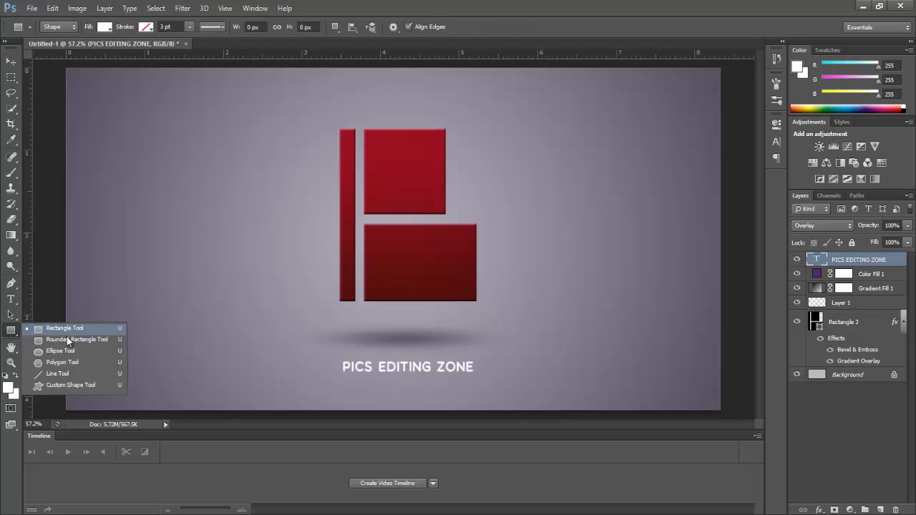
pyautogui.click(72, 373)
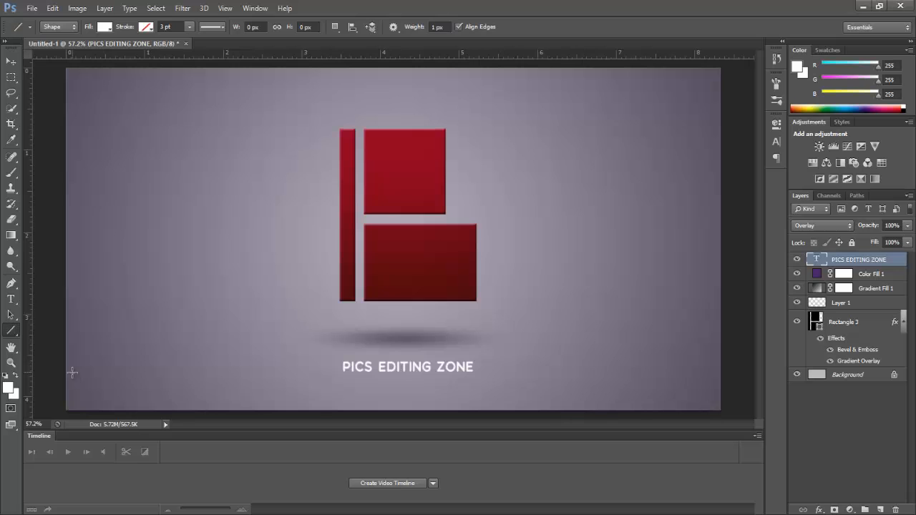
pyautogui.click(11, 363)
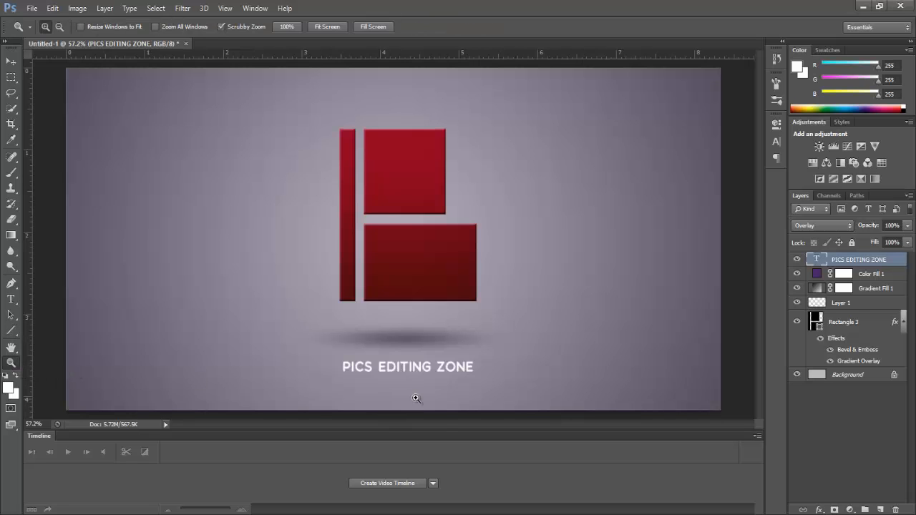
pyautogui.moveTo(427, 384); pyautogui.dragTo(487, 384)
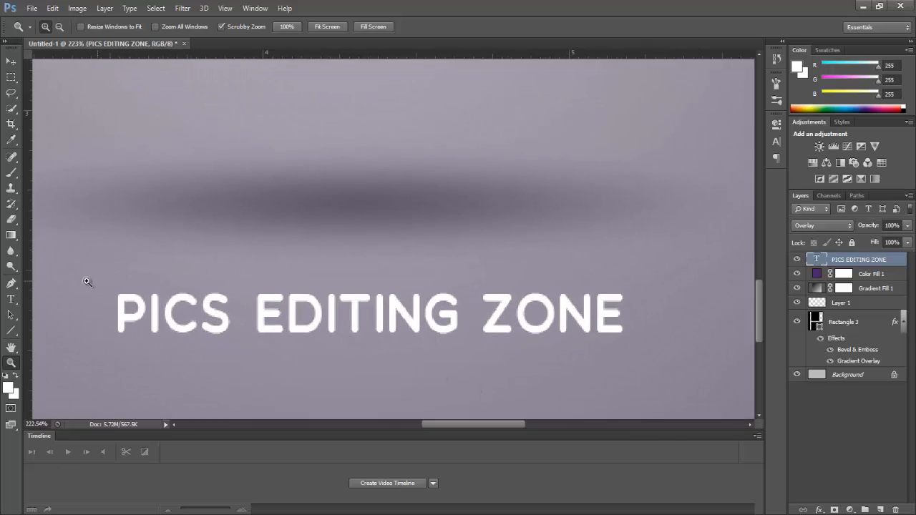
pyautogui.click(11, 331)
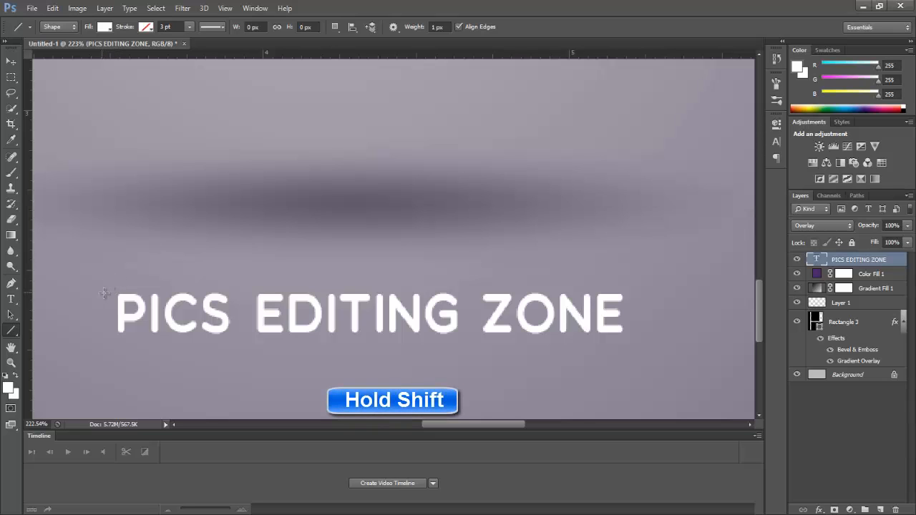
pyautogui.moveTo(102, 293); pyautogui.dragTo(638, 300)
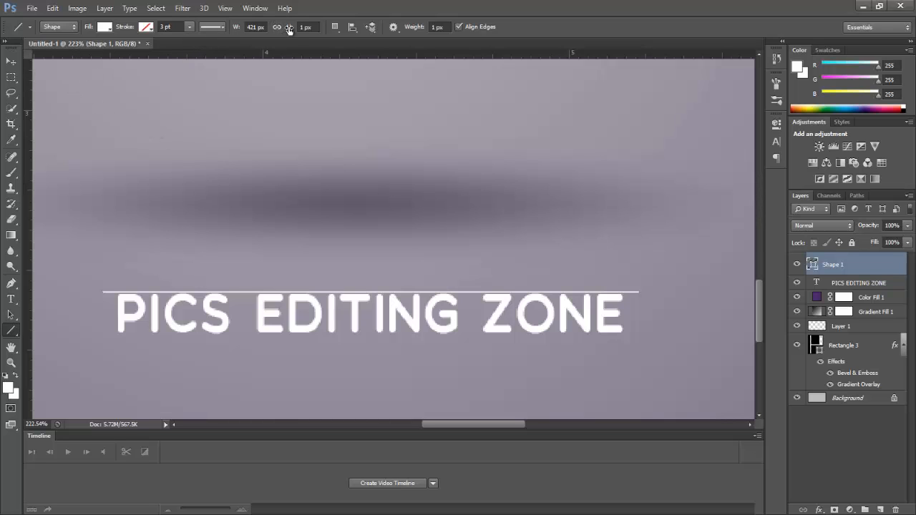
# - Set the line's height to 2 px and move it down across the middle of the PICS EDITING ZONE text
pyautogui.moveTo(289, 28); pyautogui.dragTo(291, 29)
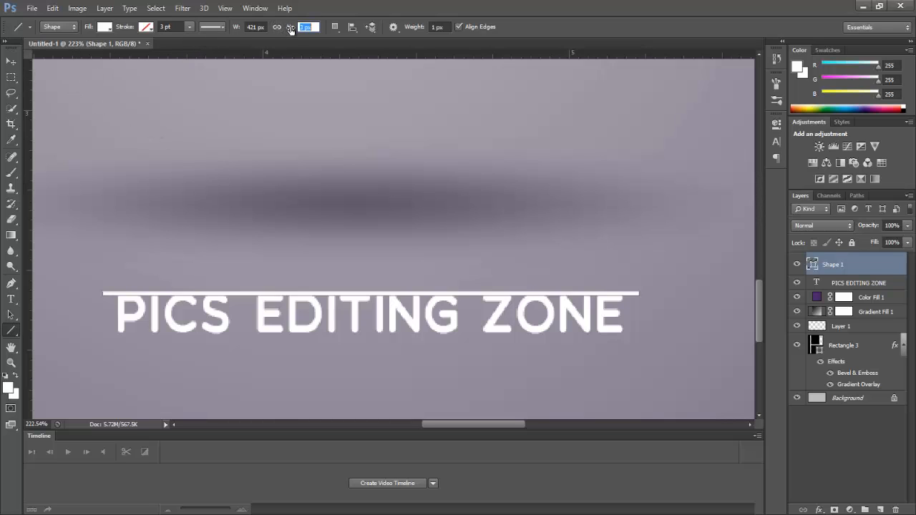
pyautogui.click(300, 28)
pyautogui.write('2')
pyautogui.click(10, 63)
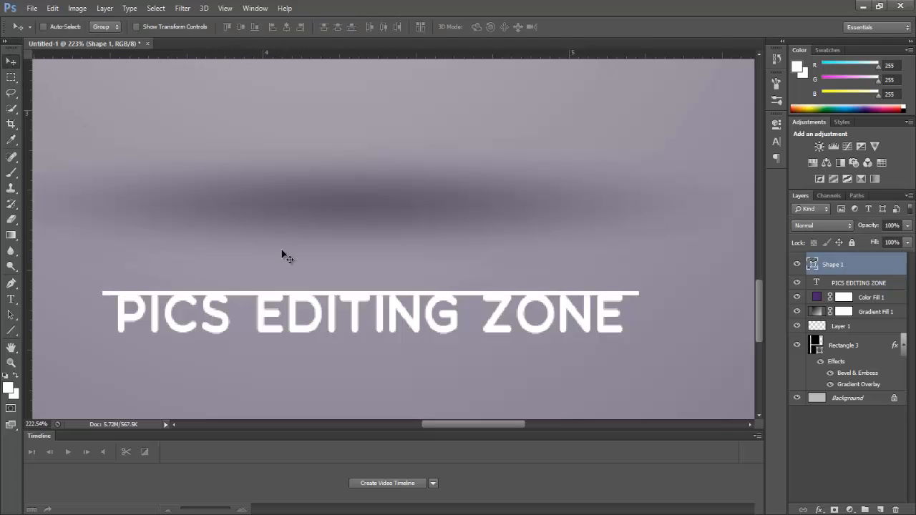
pyautogui.moveTo(338, 296); pyautogui.dragTo(332, 314)
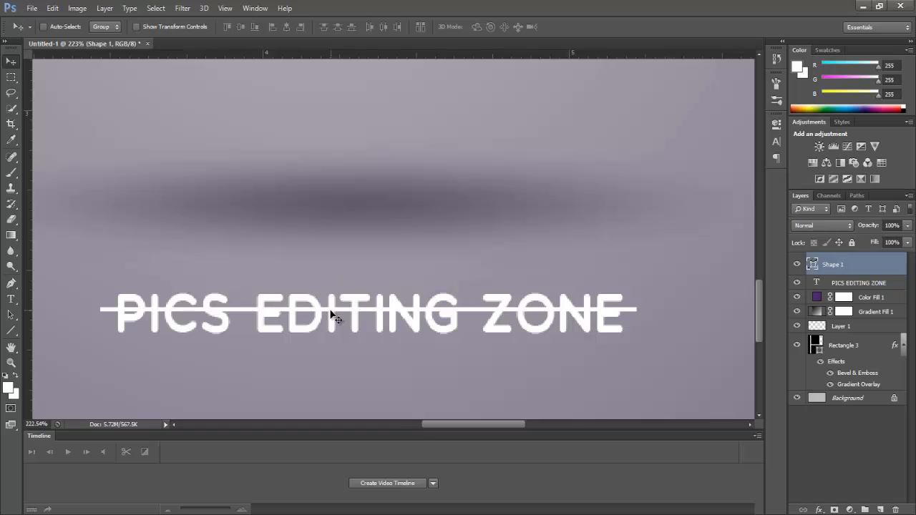
# - Duplicate the line layer and nudge the copy down slightly to form two parallel lines across the text
pyautogui.hotkey('ctrl', 'j')
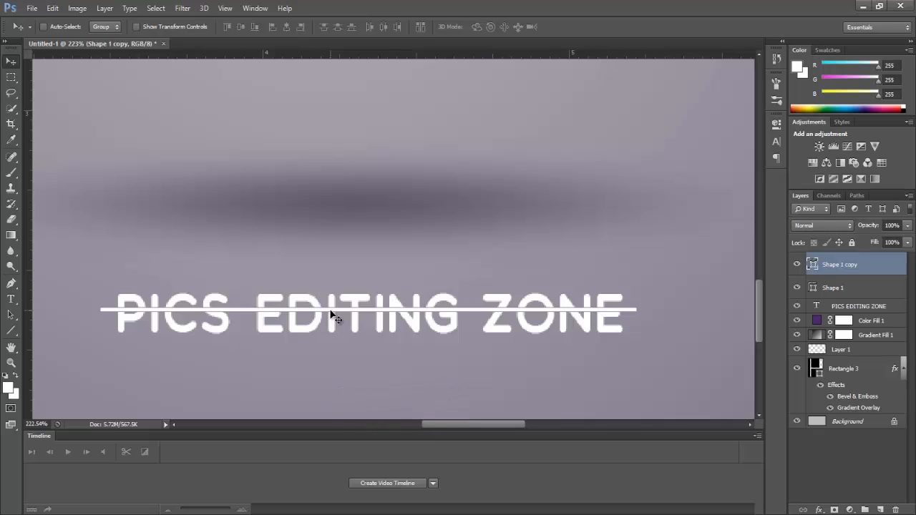
pyautogui.press('Down')
pyautogui.press('Down')
pyautogui.press('Down')
pyautogui.press('Down')
pyautogui.press('Down')
pyautogui.press('Down')
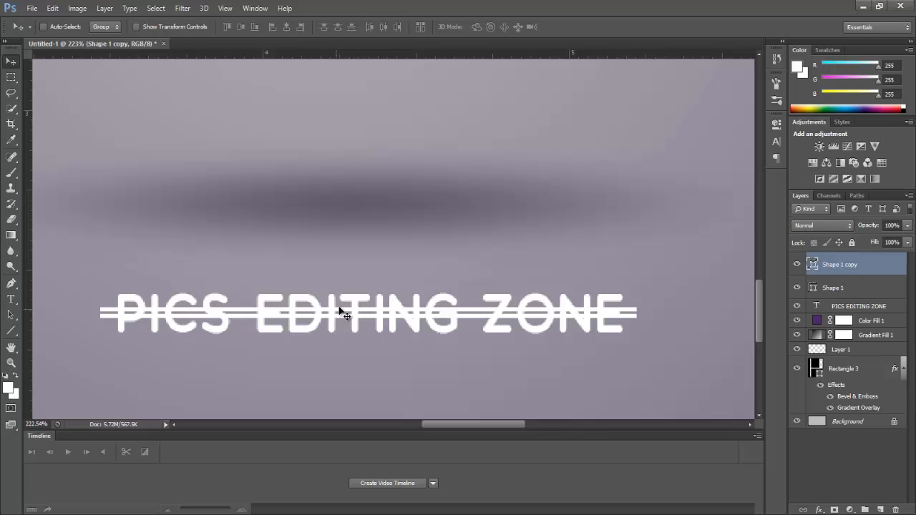
# - Merge the two line shape layers into a single shape layer
pyautogui.click(11, 363)
pyautogui.rightClick(322, 176)
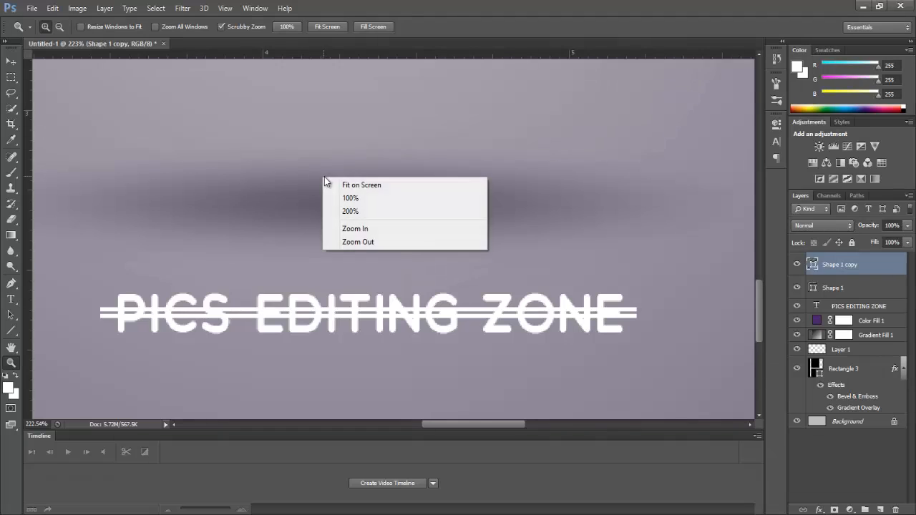
pyautogui.click(393, 185)
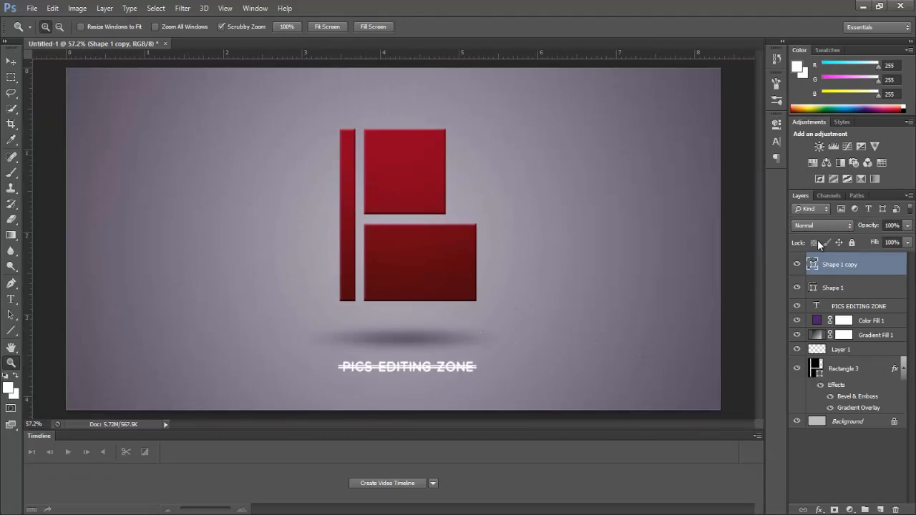
pyautogui.keyDown('shift'); pyautogui.click(847, 293); pyautogui.keyUp('shift')
pyautogui.rightClick(844, 268)
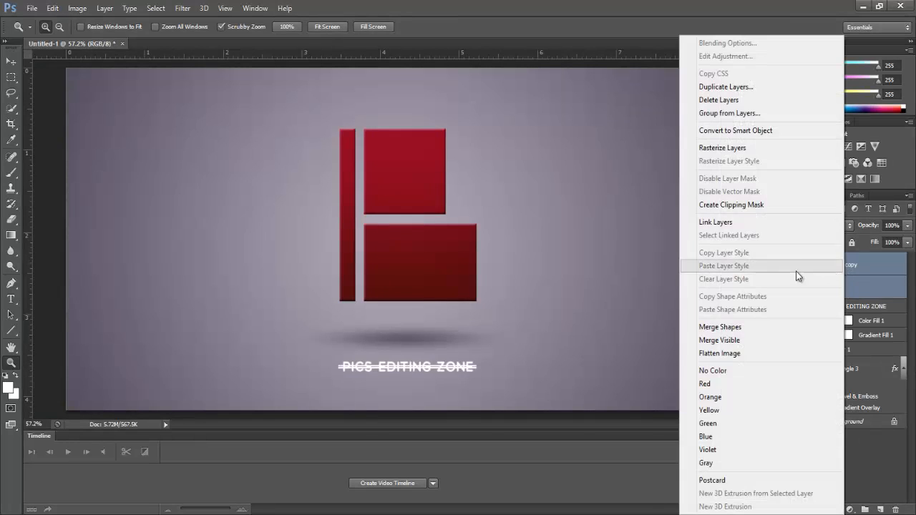
pyautogui.click(760, 327)
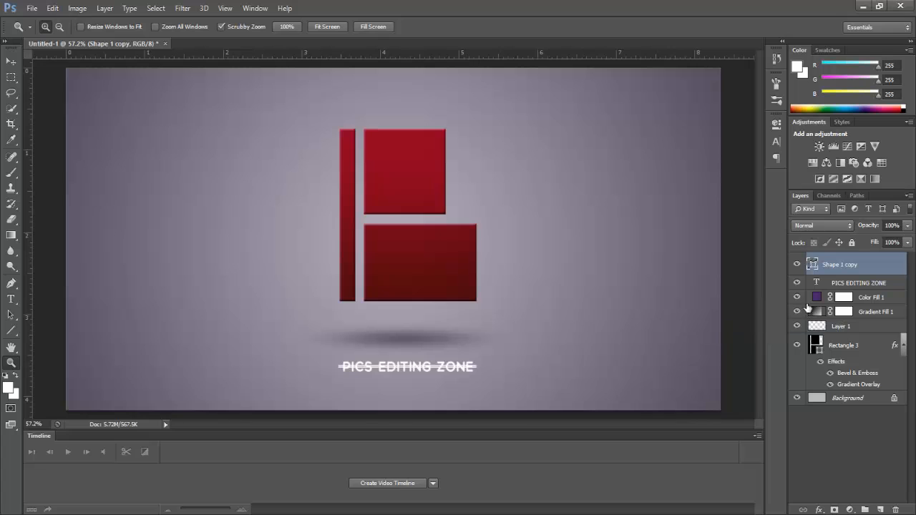
# - Set the merged lines' blend mode to Soft Light and check the result with the whole image fitted on screen
pyautogui.click(837, 223)
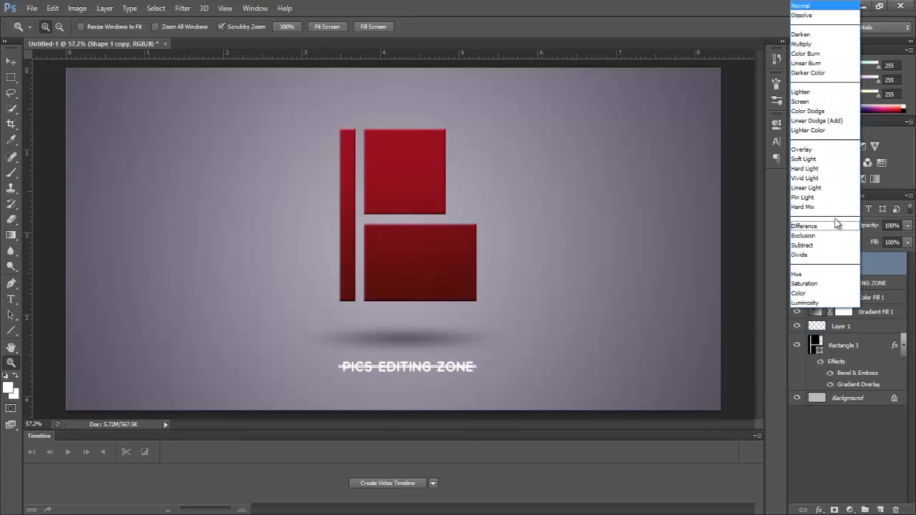
pyautogui.click(822, 160)
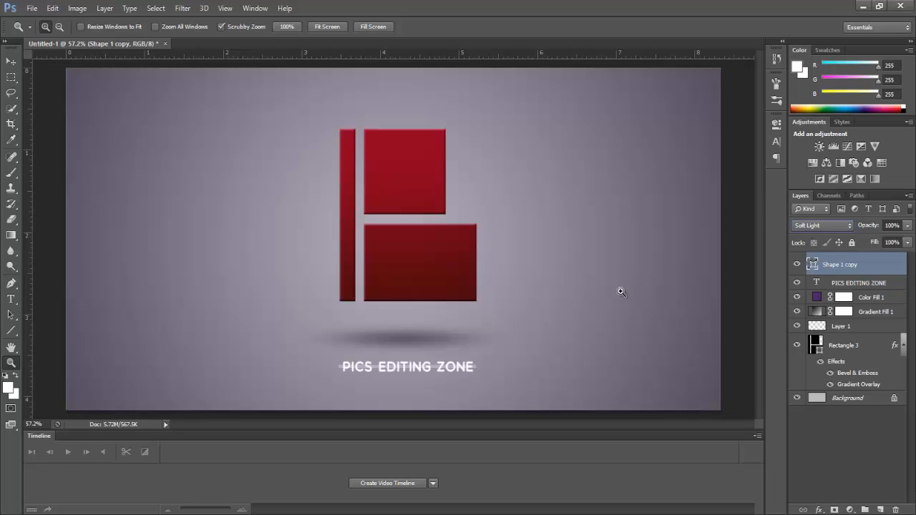
pyautogui.moveTo(425, 369); pyautogui.dragTo(447, 376)
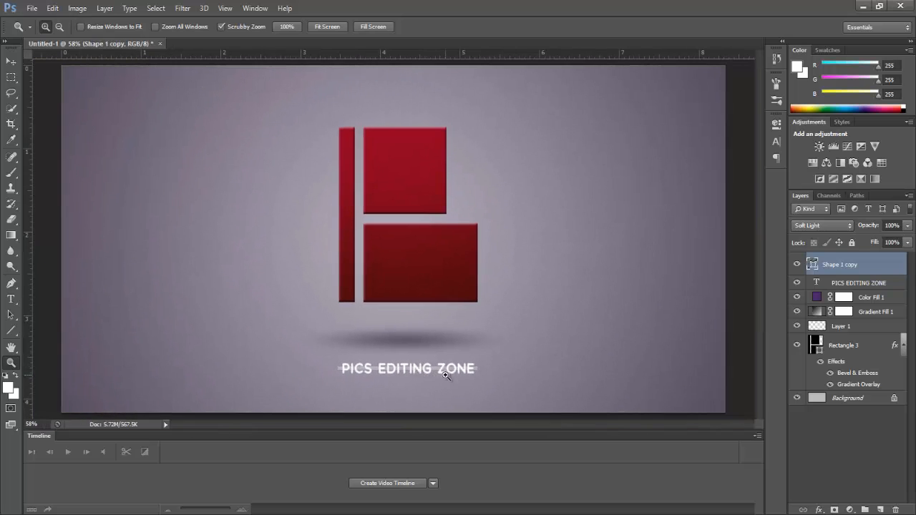
pyautogui.rightClick(460, 236)
pyautogui.click(484, 244)
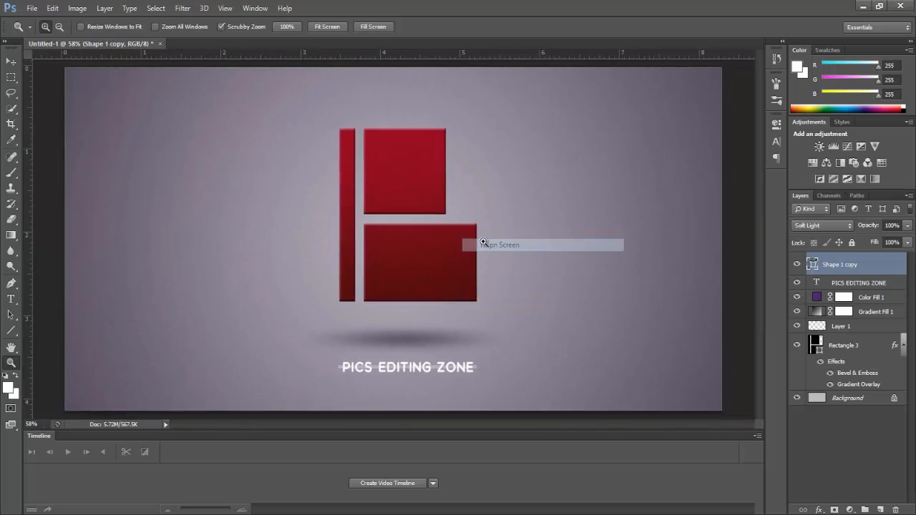